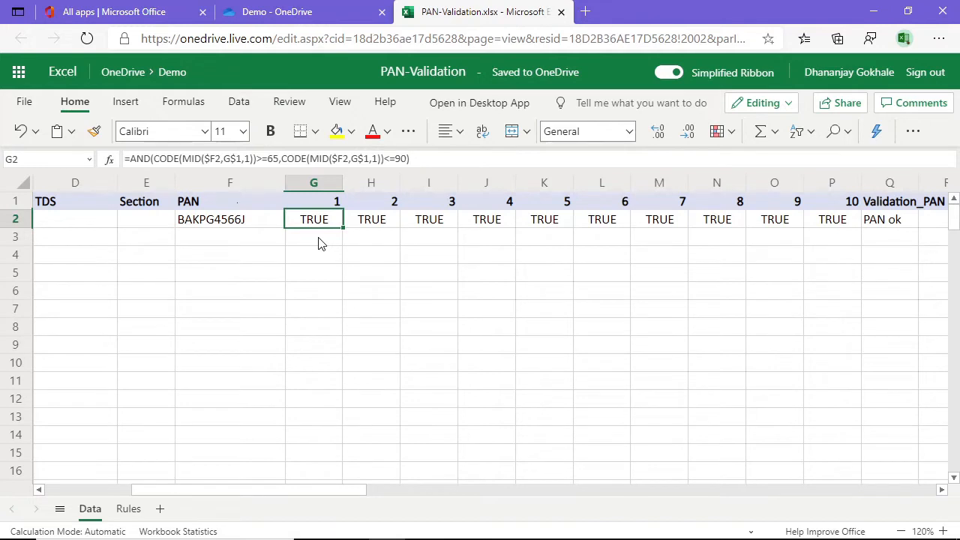
# - Review the PAN character rules and the entity code list on the Rules sheet, and return to the Data sheet
pyautogui.click(127, 508)
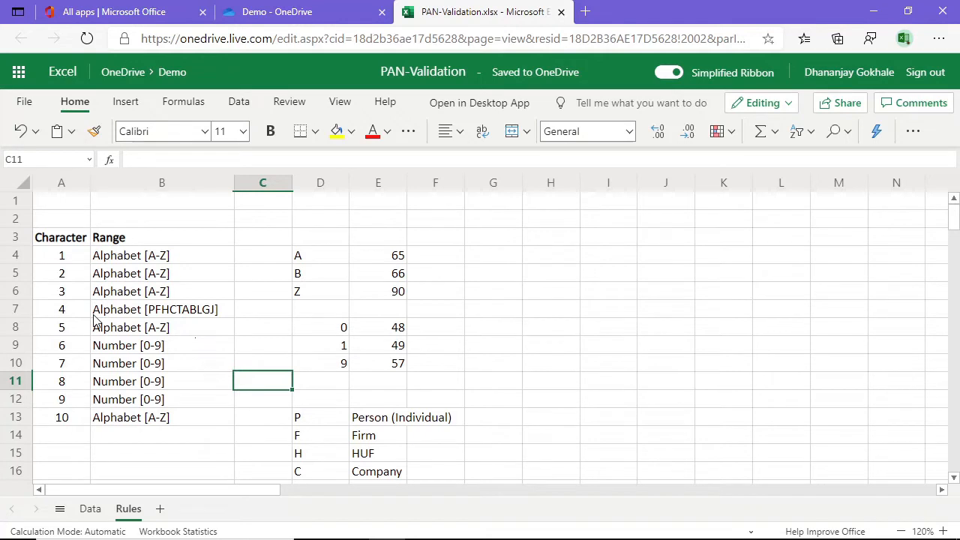
pyautogui.scroll(-2, 341, 346)
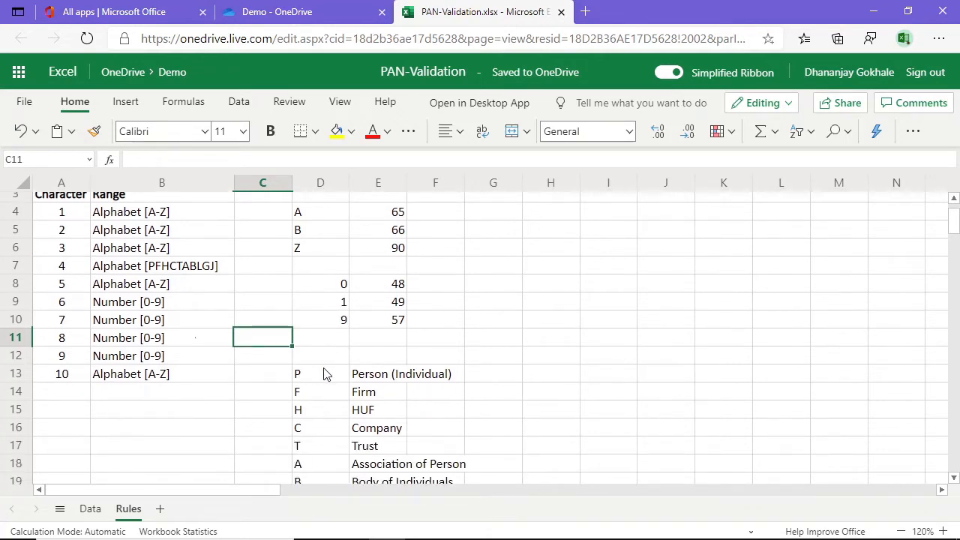
pyautogui.scroll(-2, 327, 374)
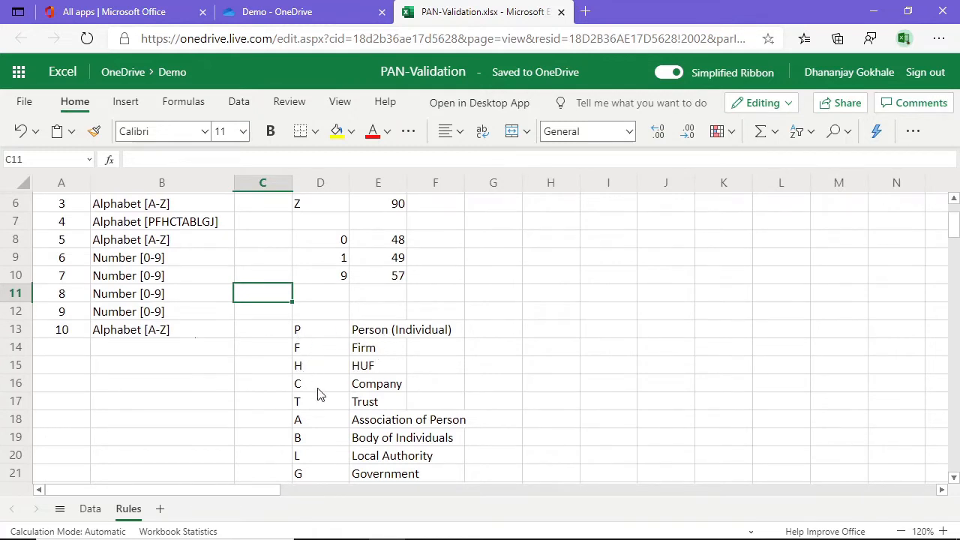
pyautogui.scroll(-3, 322, 378)
pyautogui.scroll(2, 327, 384)
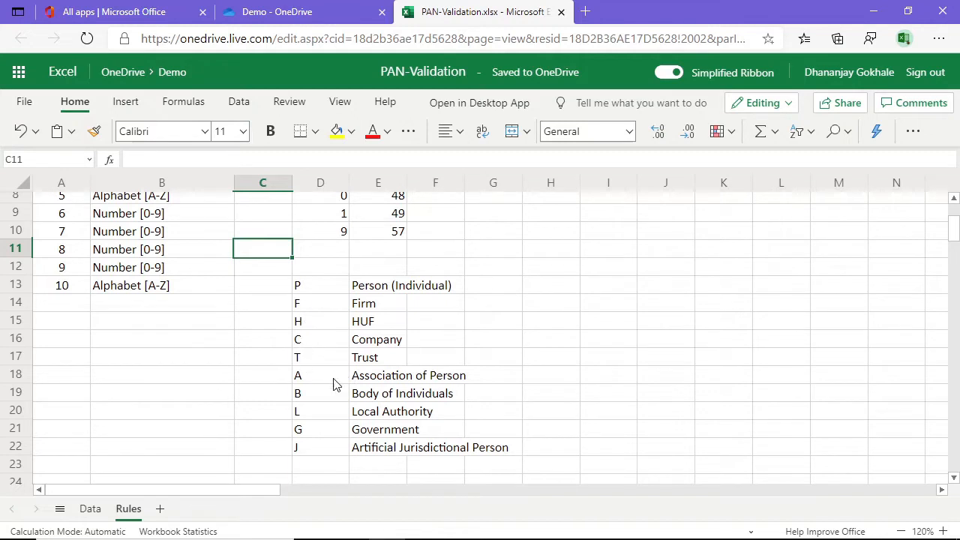
pyautogui.click(90, 510)
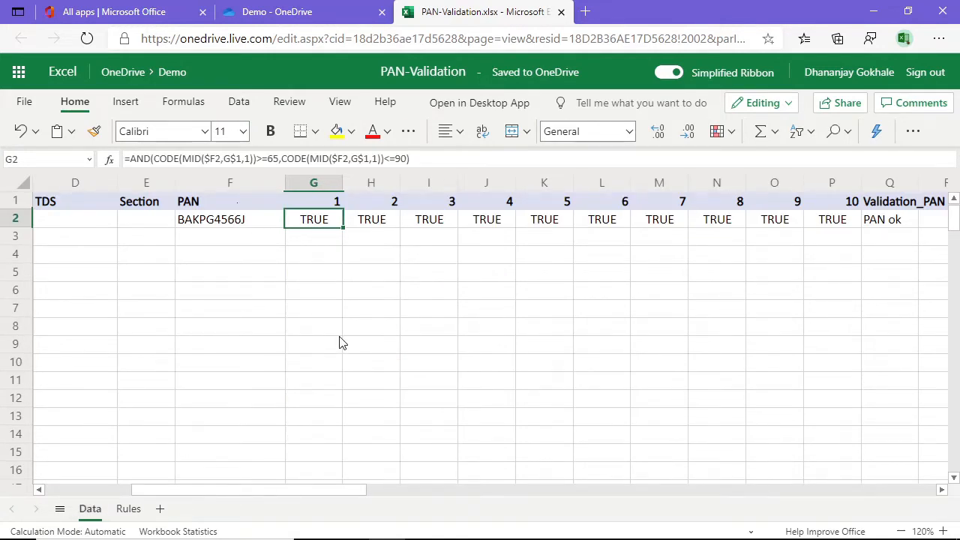
# - Insert a column before Validation_PAN on the Data sheet and head it Entity
pyautogui.click(834, 217)
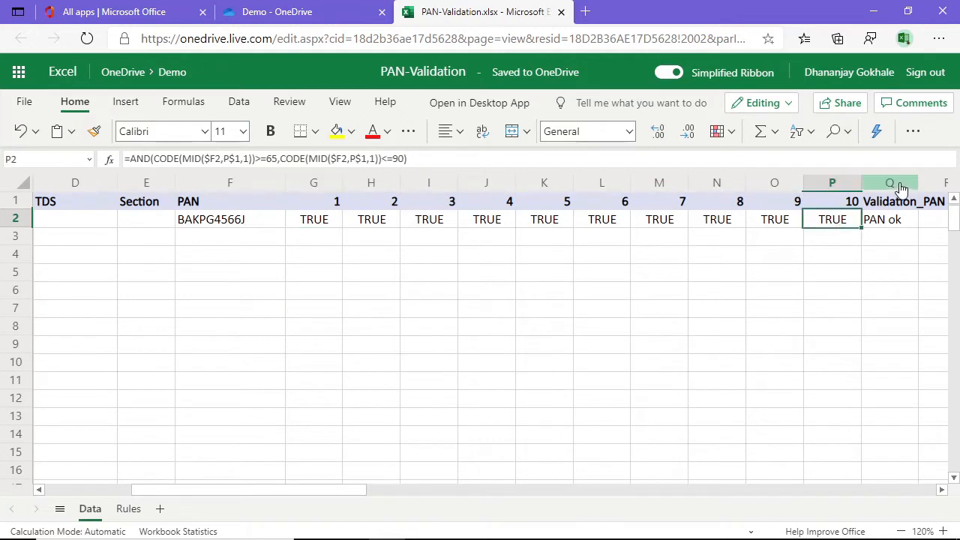
pyautogui.click(889, 184)
pyautogui.rightClick(890, 185)
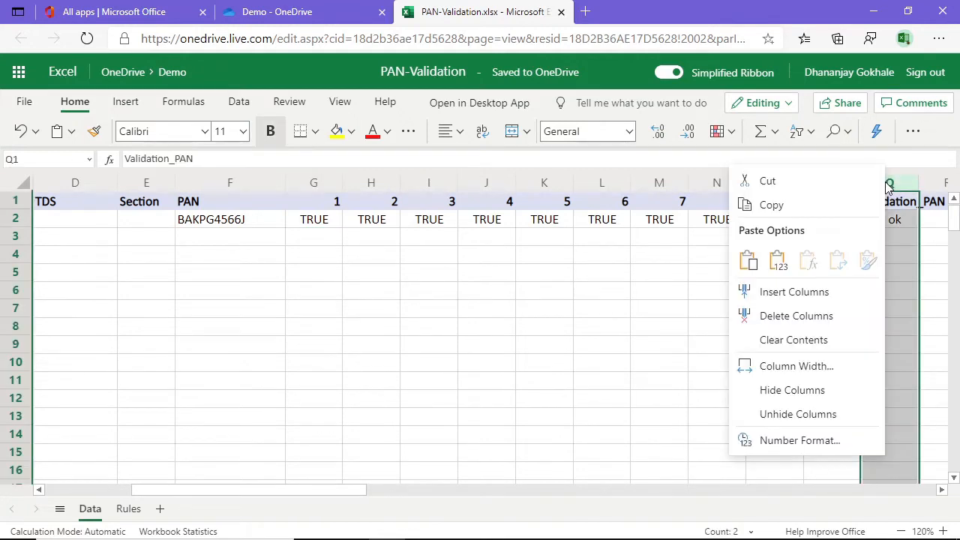
pyautogui.click(797, 293)
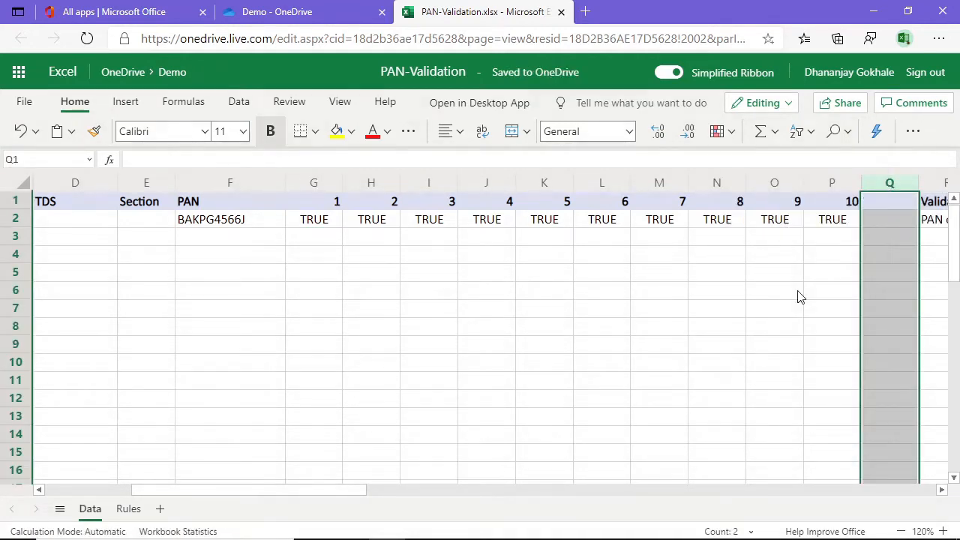
pyautogui.press('F2')
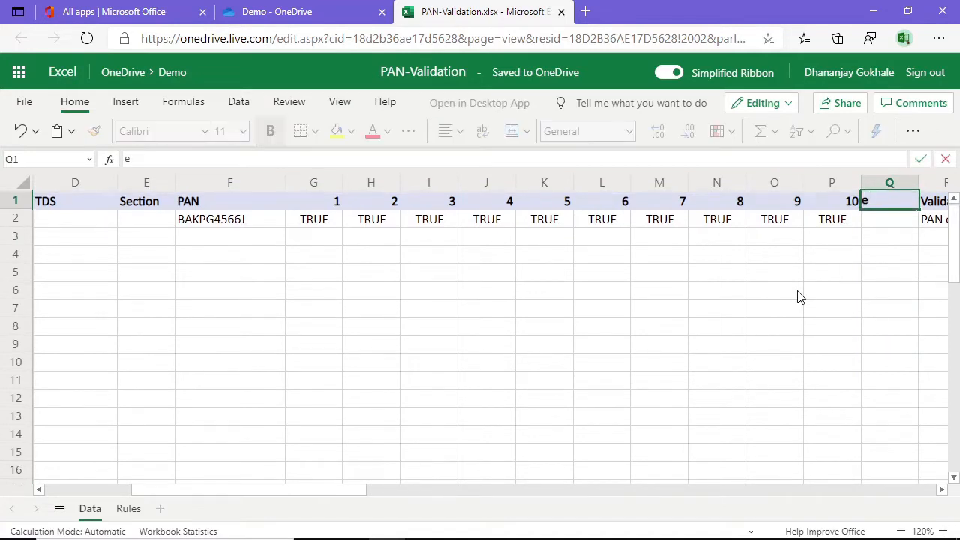
pyautogui.write('Entity')
pyautogui.press('Return')
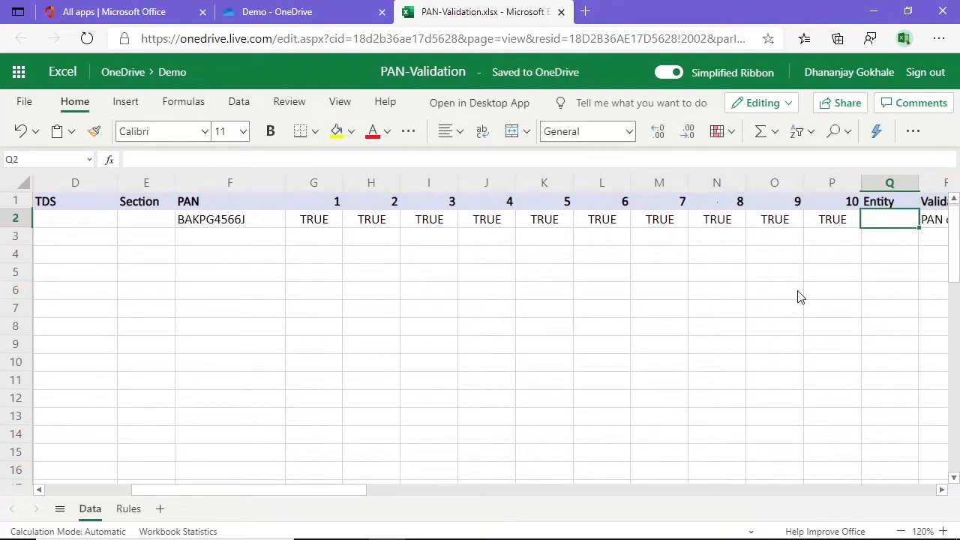
# - Enter =MID(F2,4,1) in Q2 to extract the fourth character of the PAN
pyautogui.write('=')
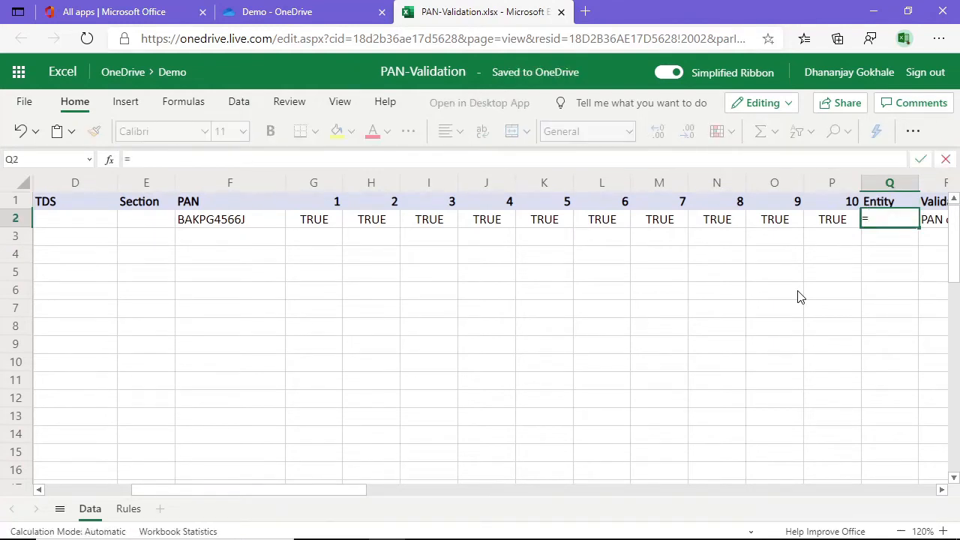
pyautogui.write('MID')
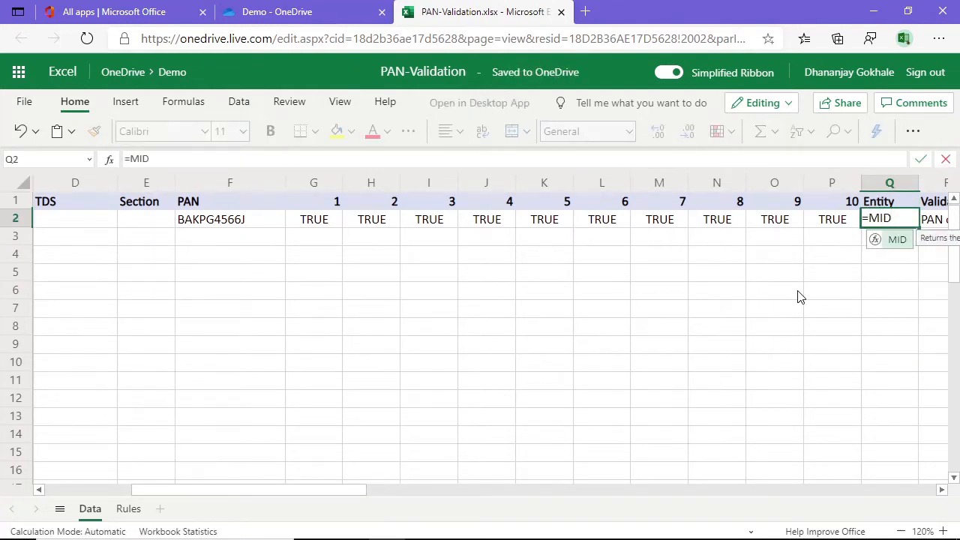
pyautogui.write('(')
pyautogui.click(264, 222)
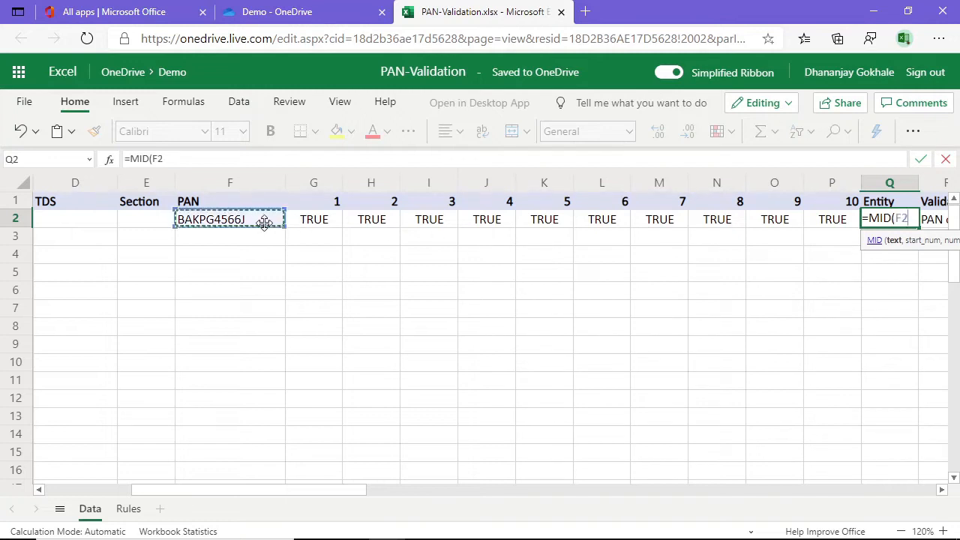
pyautogui.write(',')
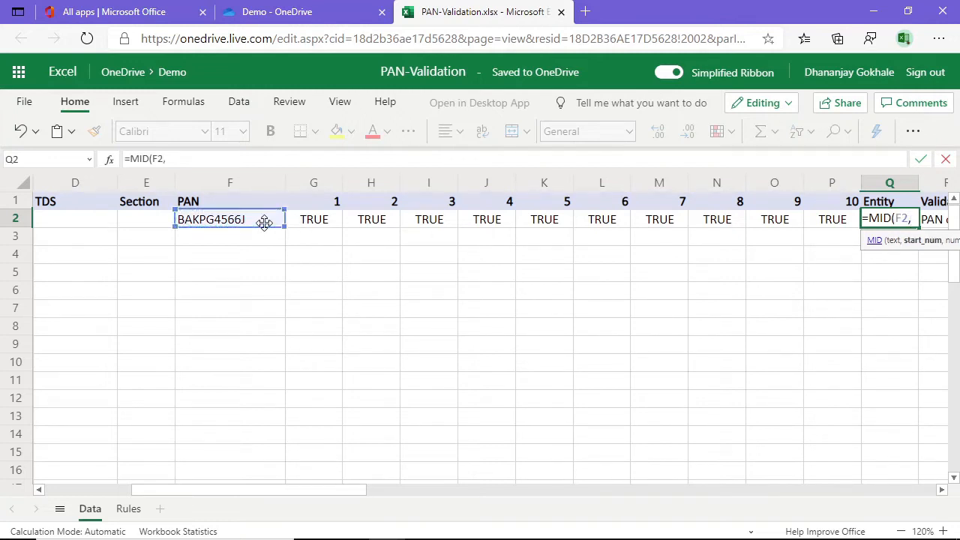
pyautogui.write('4,1)')
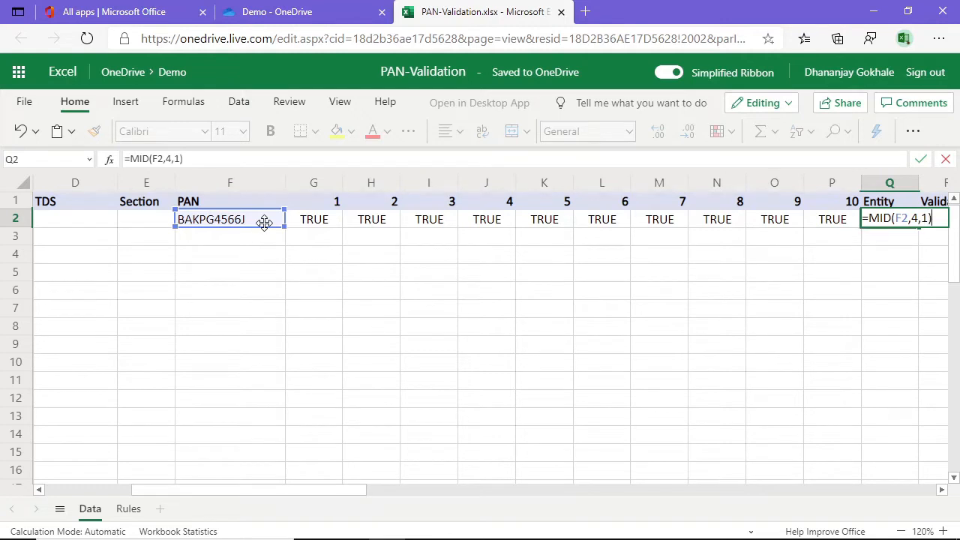
pyautogui.press('Return')
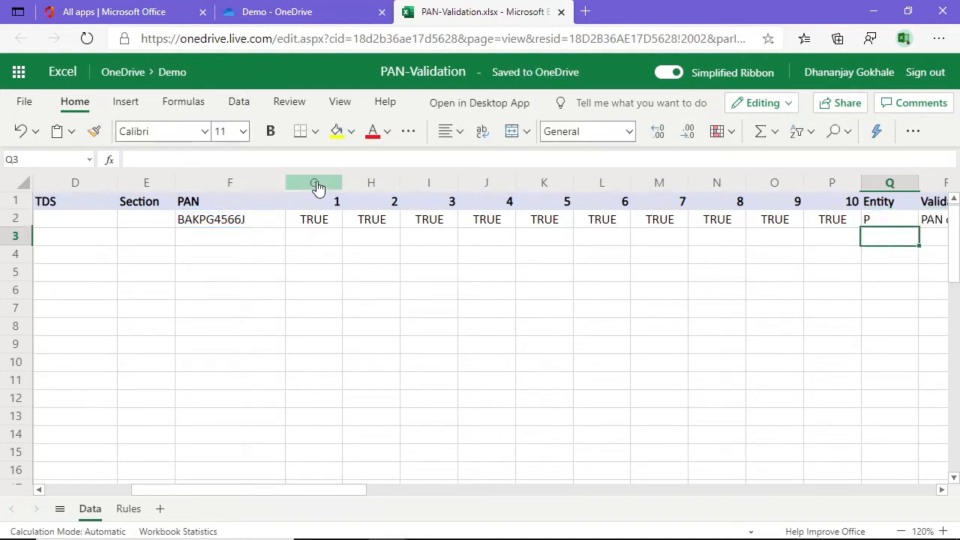
# - Hide columns G to P, which hold the ten character checks
pyautogui.moveTo(318, 189); pyautogui.dragTo(828, 186)
pyautogui.rightClick(829, 188)
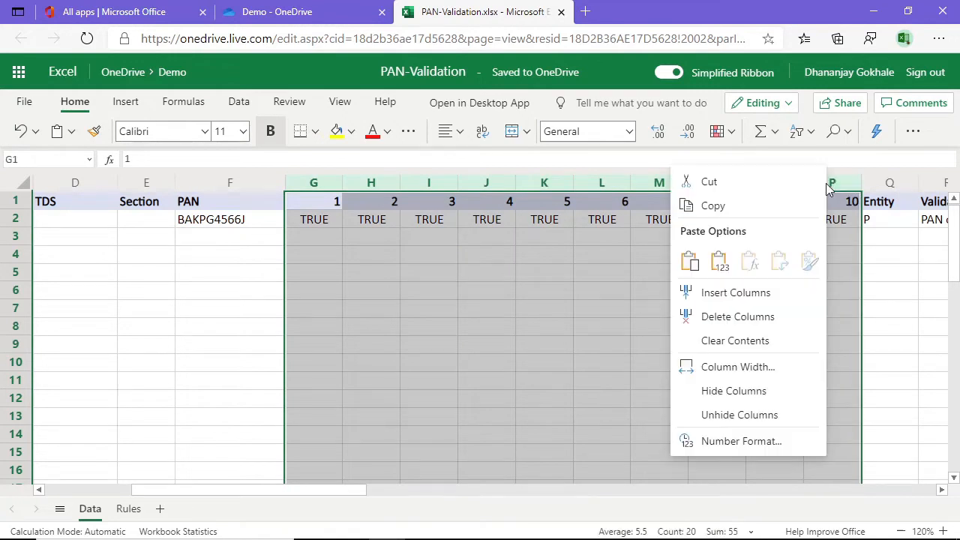
pyautogui.click(713, 390)
# - Check the entity codes on the Rules sheet and extend the Q2 formula to =MID(F2,4,1)="P"
pyautogui.click(330, 223)
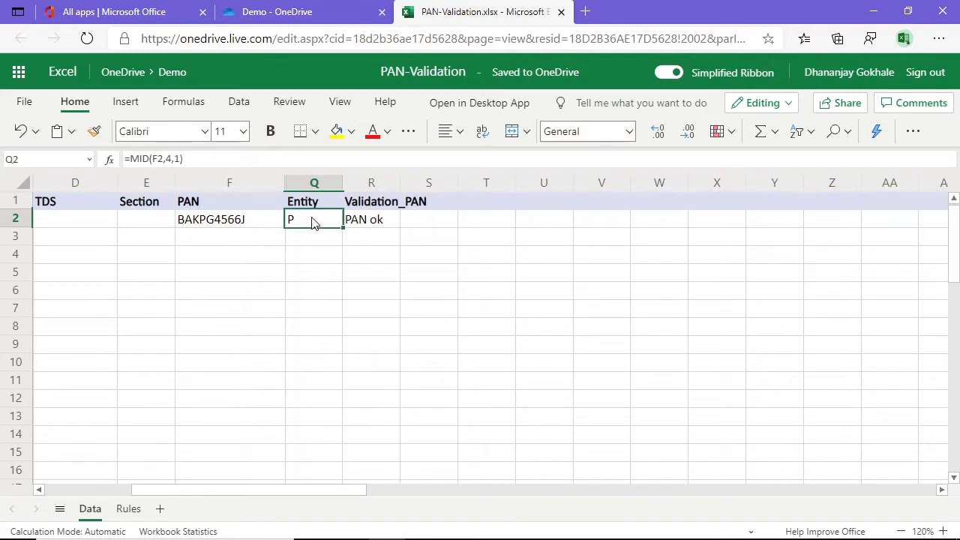
pyautogui.doubleClick(313, 220)
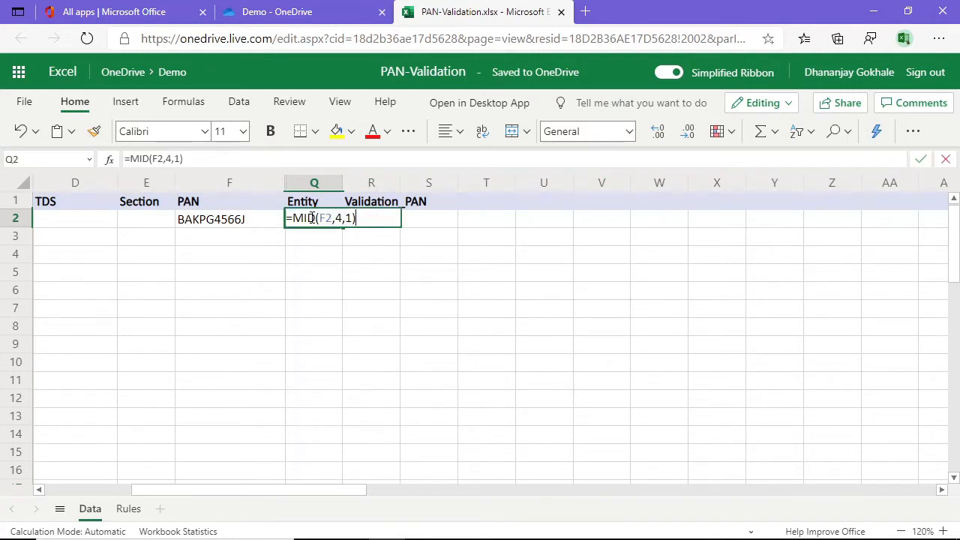
pyautogui.press('Escape')
pyautogui.hotkey('ctrl', 'pagedown')
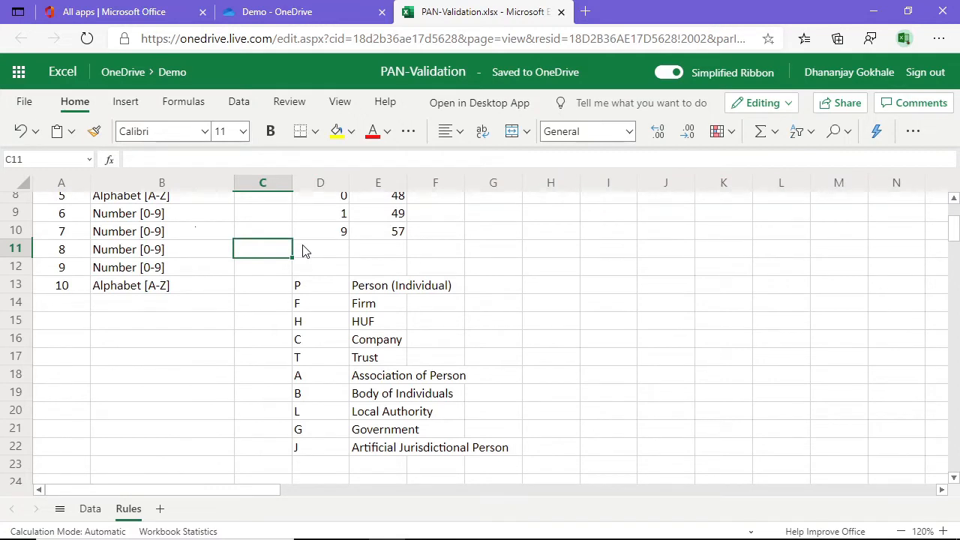
pyautogui.hotkey('ctrl', 'pageup')
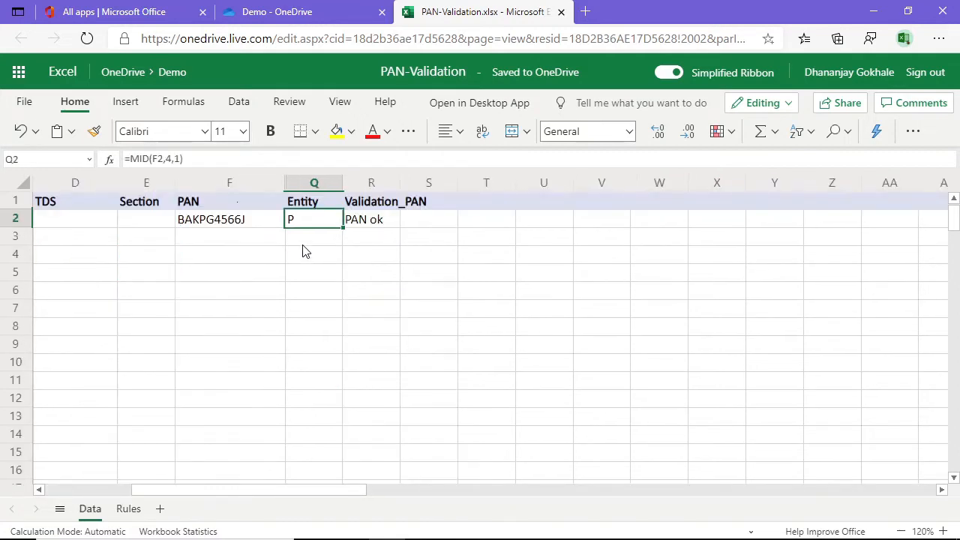
pyautogui.press('F2')
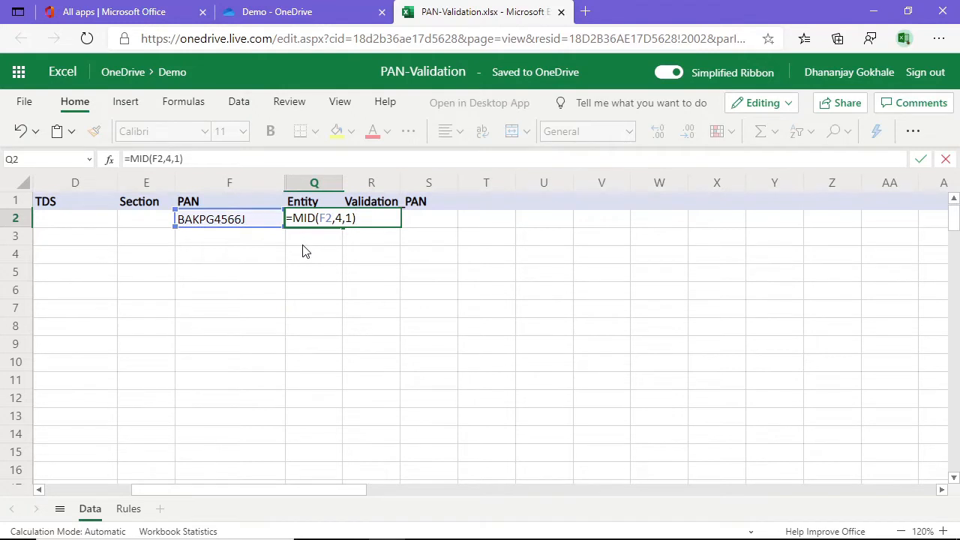
pyautogui.write('="p')
pyautogui.press('BackSpace')
pyautogui.write('P"')
pyautogui.press('Return')
# - Change the fourth character of the PAN in F2 to F
pyautogui.press('Up')
pyautogui.press('Left')
pyautogui.press('F2')
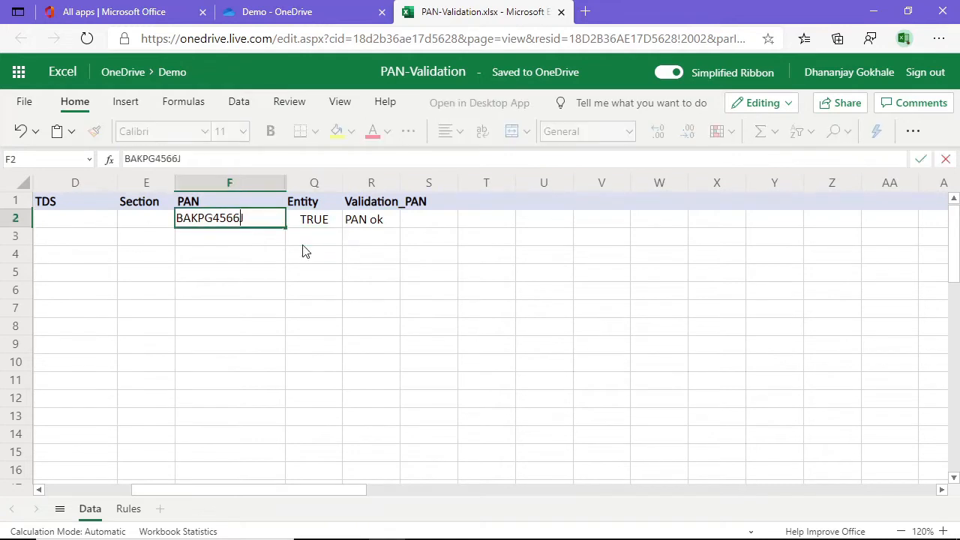
pyautogui.press('Left')
pyautogui.press('Left')
pyautogui.press('Left')
pyautogui.press('Left')
pyautogui.press('Left')
pyautogui.press('Left')
pyautogui.press('BackSpace')
pyautogui.write('F')
pyautogui.press('Return')
# - Start an OR function around the existing MID condition in the Q2 Entity formula
pyautogui.press('Up')
pyautogui.press('Right')
pyautogui.press('F2')
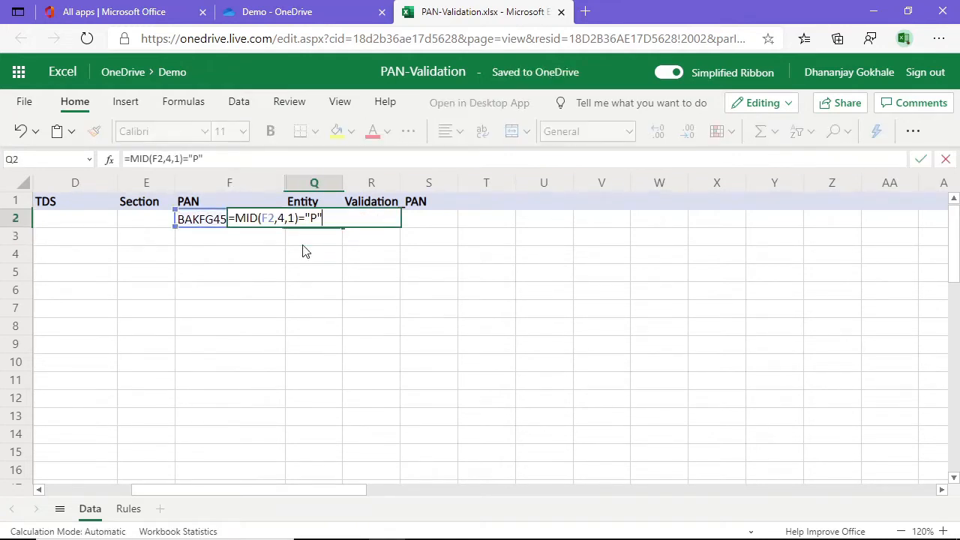
pyautogui.press('Left')
pyautogui.press('Left')
pyautogui.press('Left')
pyautogui.press('Left')
pyautogui.press('Left')
pyautogui.press('Left')
pyautogui.press('Left')
pyautogui.press('Left')
pyautogui.press('Left')
pyautogui.press('Left')
pyautogui.press('Left')
pyautogui.press('Left')
pyautogui.press('Left')
pyautogui.press('Left')
pyautogui.write('OR')
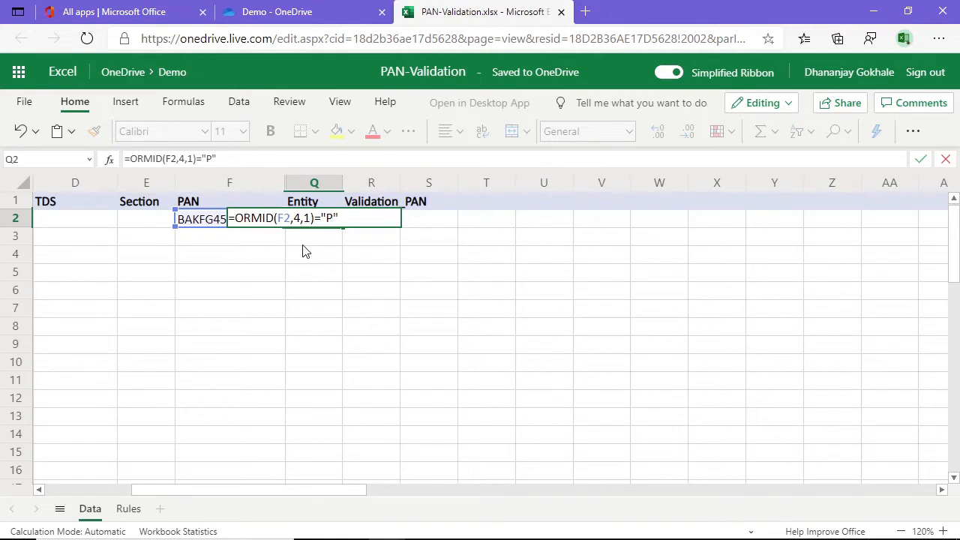
pyautogui.write('(')
# - Copy the MID condition and add it as a second OR condition that tests for "F"
pyautogui.hotkey('shift', 'Right')
pyautogui.hotkey('shift', 'Right')
pyautogui.hotkey('shift', 'Right')
pyautogui.hotkey('shift', 'Right')
pyautogui.hotkey('shift', 'Right')
pyautogui.hotkey('shift', 'Right')
pyautogui.hotkey('shift', 'Right')
pyautogui.hotkey('shift', 'Right')
pyautogui.hotkey('shift', 'Right')
pyautogui.hotkey('shift', 'Right')
pyautogui.hotkey('shift', 'Right')
pyautogui.hotkey('shift', 'Right')
pyautogui.hotkey('shift', 'Right')
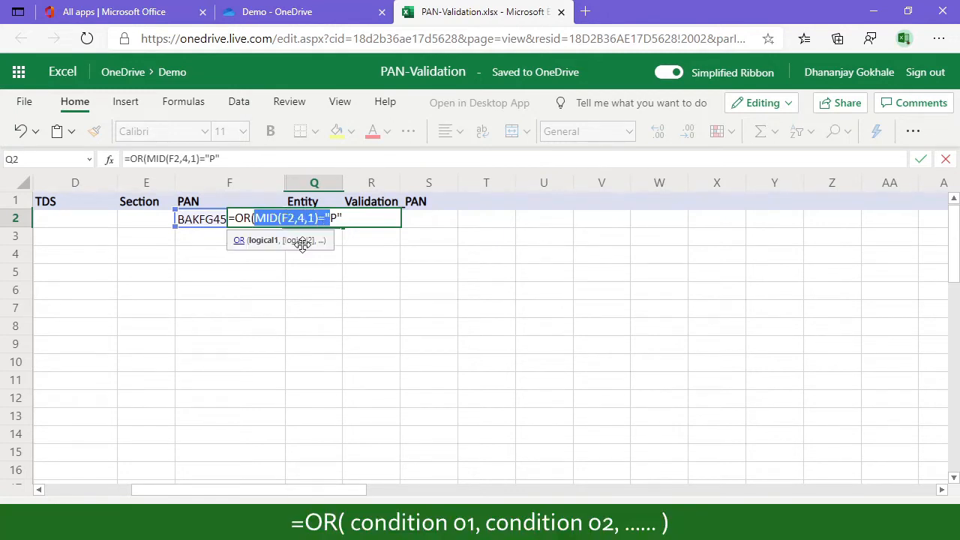
pyautogui.hotkey('shift', 'Right')
pyautogui.hotkey('shift', 'Right')
pyautogui.hotkey('ctrl', 'c')
pyautogui.press('End')
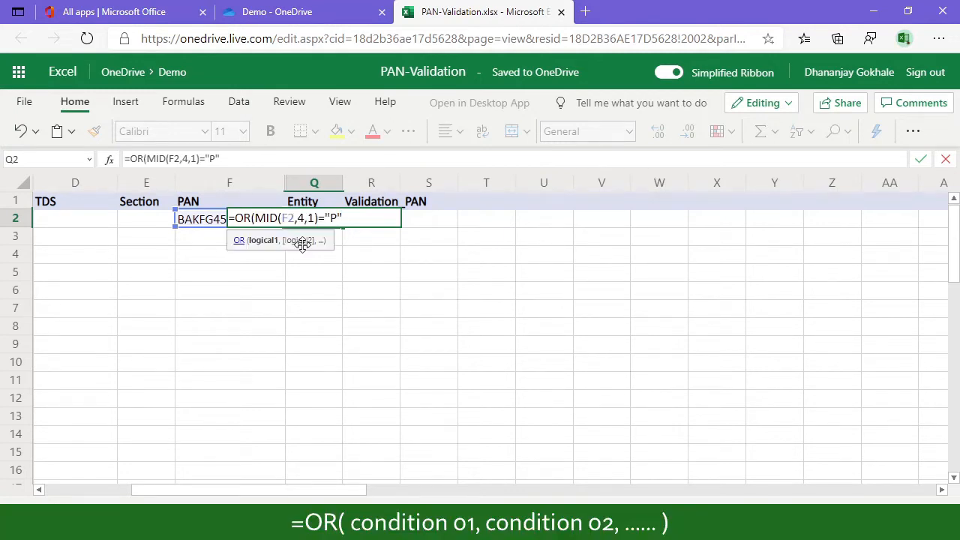
pyautogui.write(',')
pyautogui.hotkey('ctrl', 'v')
pyautogui.press('Left')
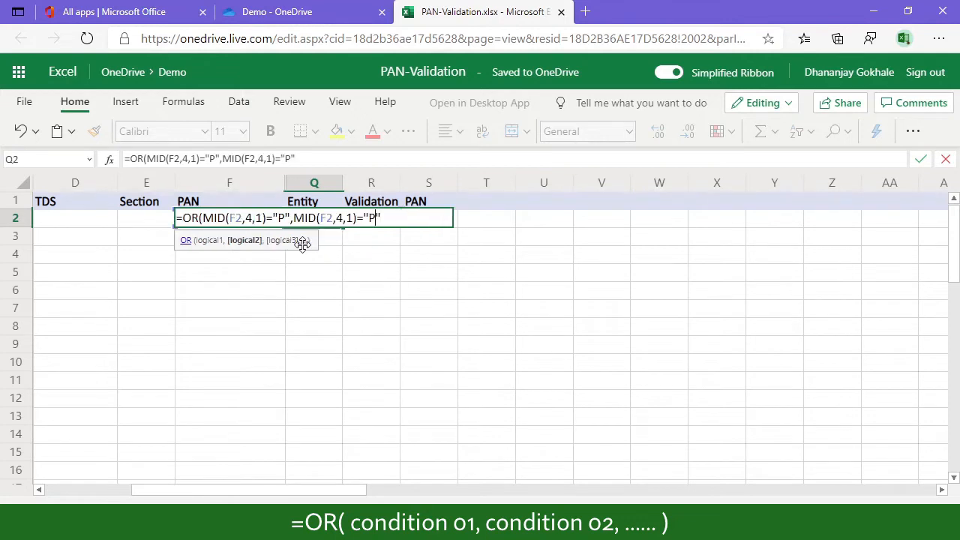
pyautogui.press('BackSpace')
pyautogui.write('F')
pyautogui.press('Right')
# - Add two more copies of the MID condition to the OR formula, testing for "C" and "H"
pyautogui.write(',')
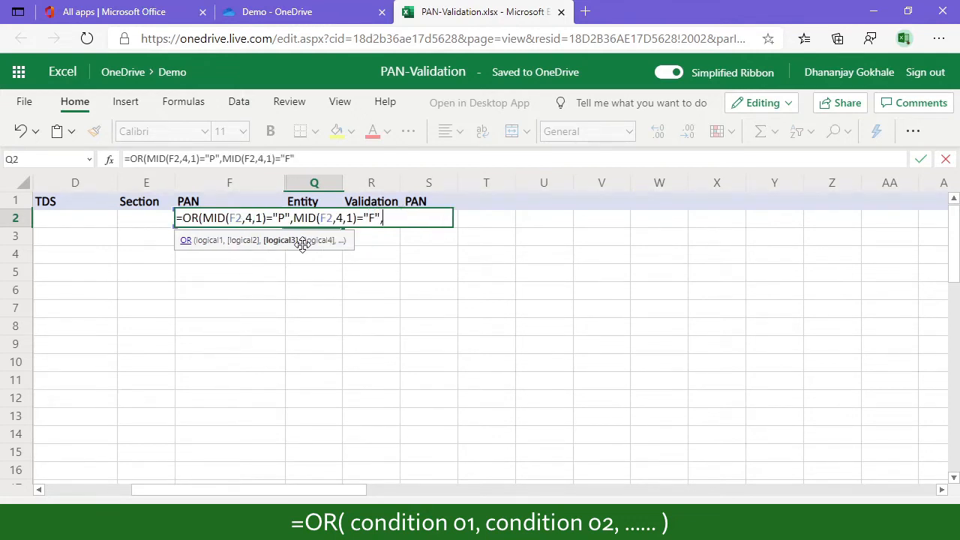
pyautogui.hotkey('ctrl', 'v')
pyautogui.press('Left')
pyautogui.press('BackSpace')
pyautogui.write('C')
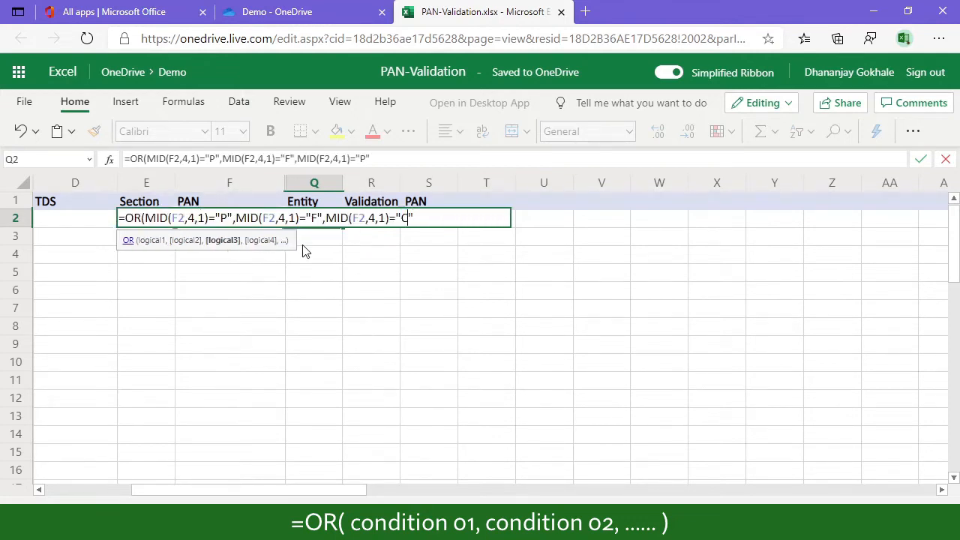
pyautogui.press('Right')
pyautogui.write(',')
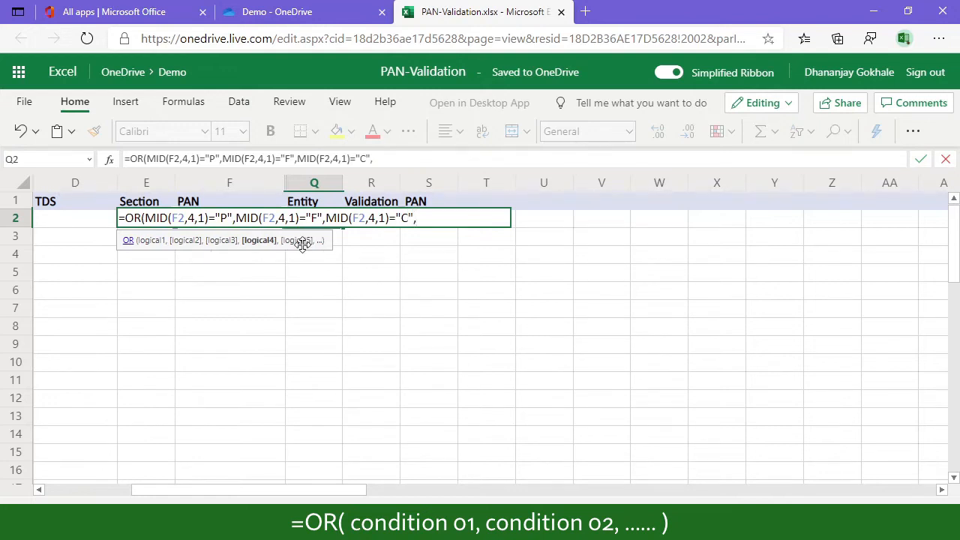
pyautogui.hotkey('ctrl', 'v')
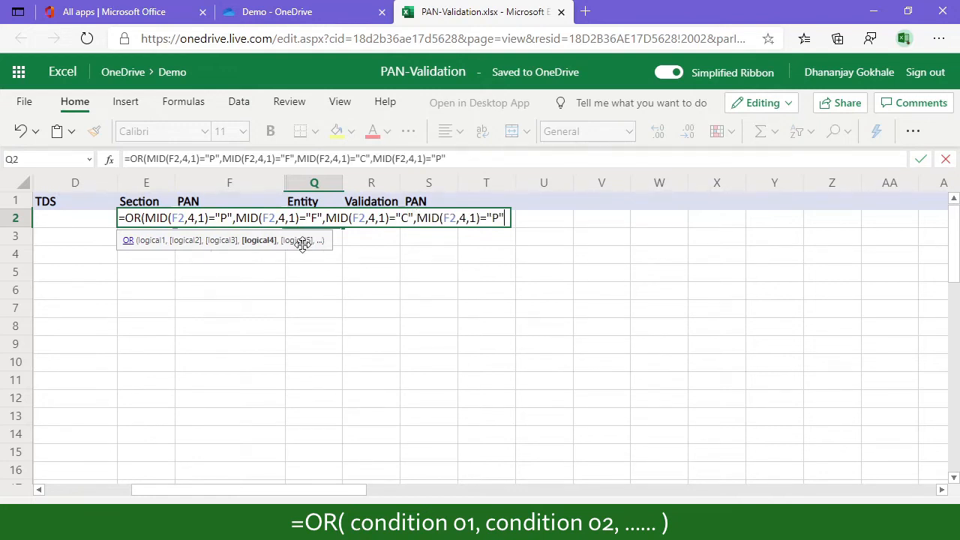
pyautogui.press('Left')
pyautogui.press('BackSpace')
pyautogui.write('H')
pyautogui.press('Right')
# - Add a fifth MID condition testing for "T", close the OR function and enter the formula in Q2
pyautogui.write(',')
pyautogui.hotkey('ctrl', 'v')
pyautogui.press('Left')
pyautogui.hotkey('shift', 'Left')
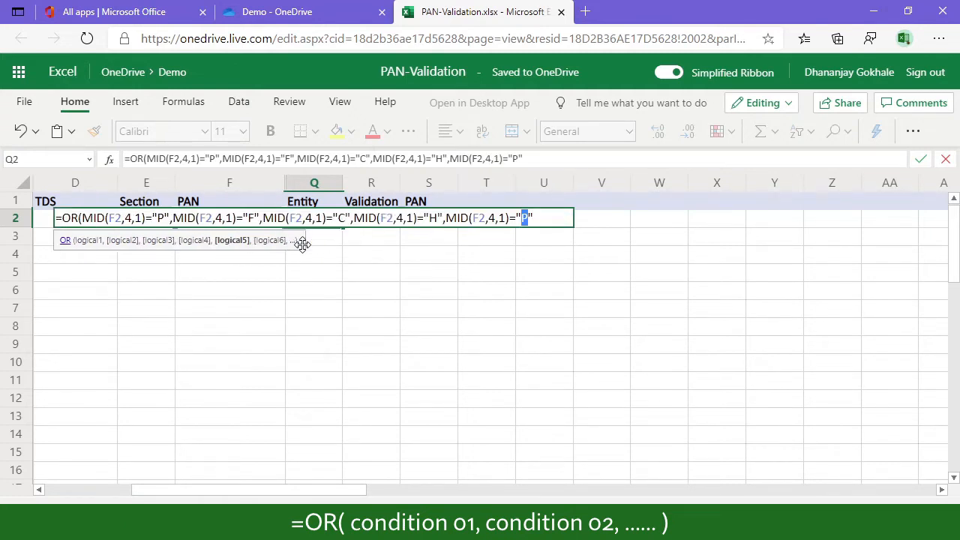
pyautogui.write('T')
pyautogui.press('Right')
pyautogui.write(')')
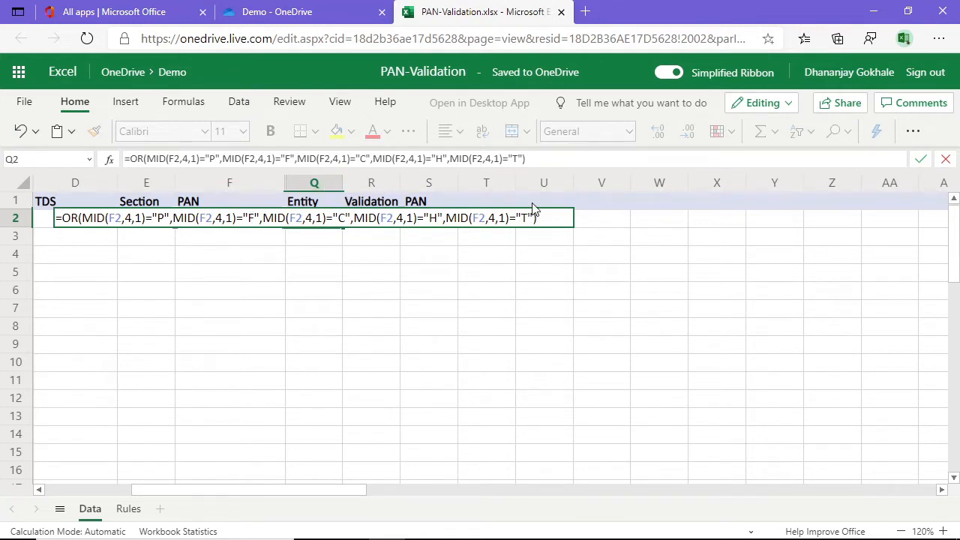
pyautogui.press('Return')
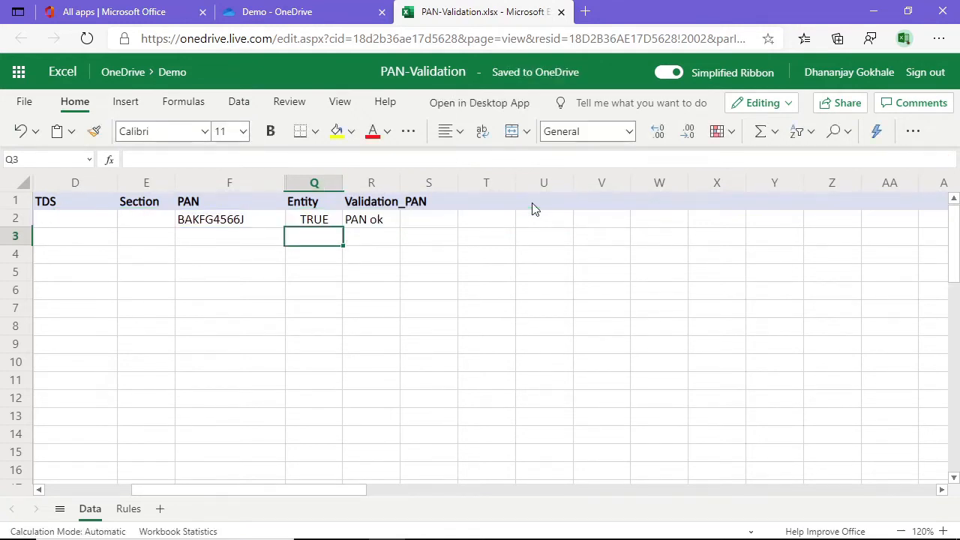
# - Replace the fourth character of the PAN in F2 with "C" to test the Entity formula
pyautogui.press('Up')
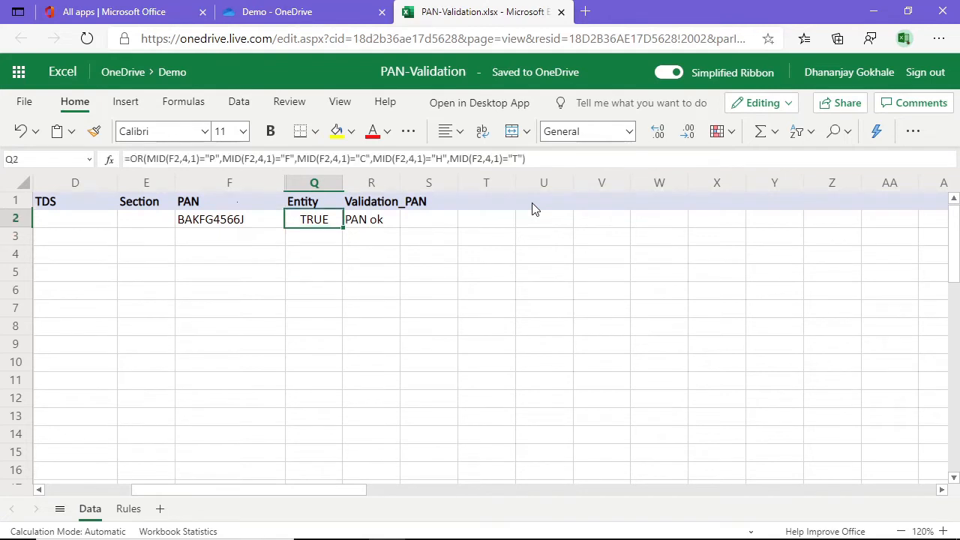
pyautogui.press('Left')
pyautogui.press('F2')
pyautogui.press('Home')
pyautogui.press('Right')
pyautogui.press('Right')
pyautogui.press('Right')
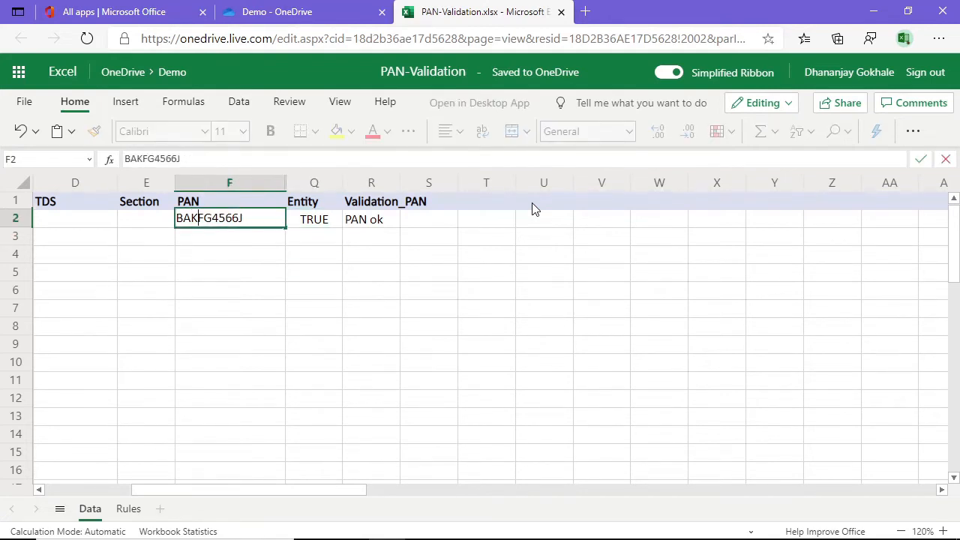
pyautogui.hotkey('shift', 'Right')
pyautogui.write('C')
pyautogui.press('Return')
# - Replace the fourth character of the PAN in F2 with "W" to test an invalid entity code
pyautogui.press('Up')
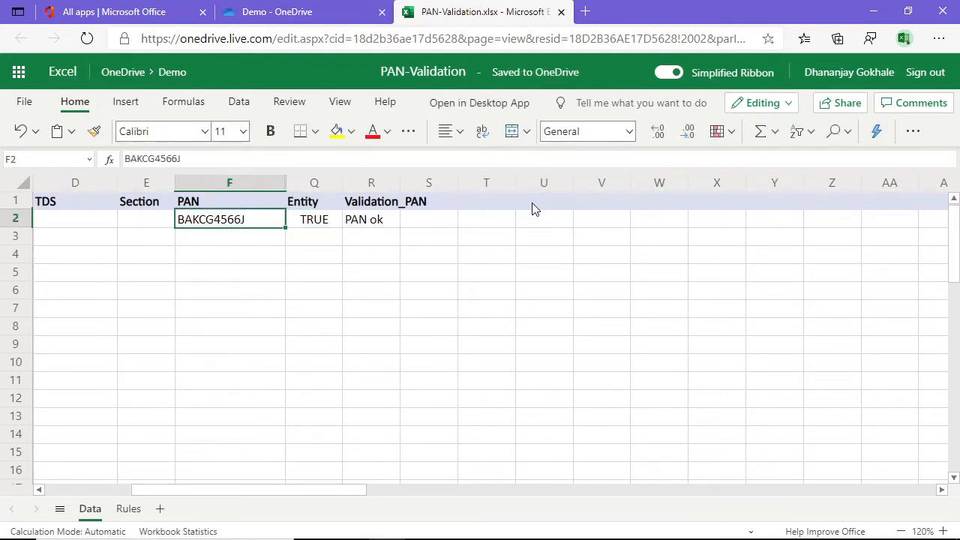
pyautogui.press('F2')
pyautogui.press('Home')
pyautogui.press('Right')
pyautogui.press('Right')
pyautogui.press('Right')
pyautogui.hotkey('shift', 'Right')
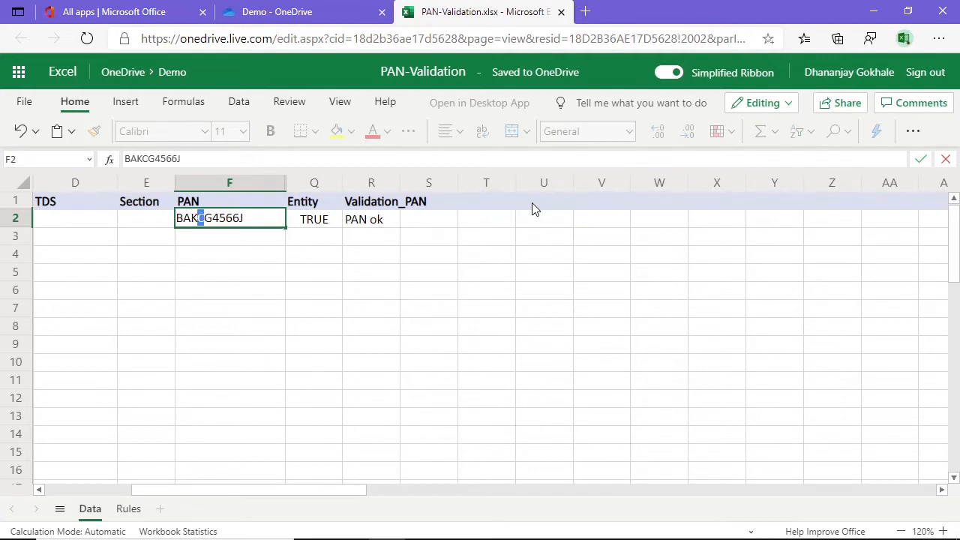
pyautogui.write('W')
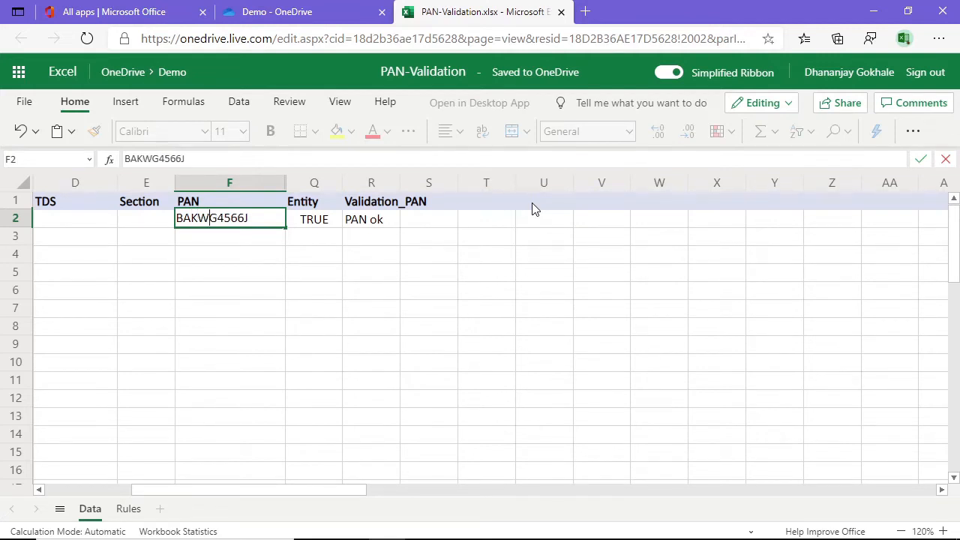
pyautogui.press('Return')
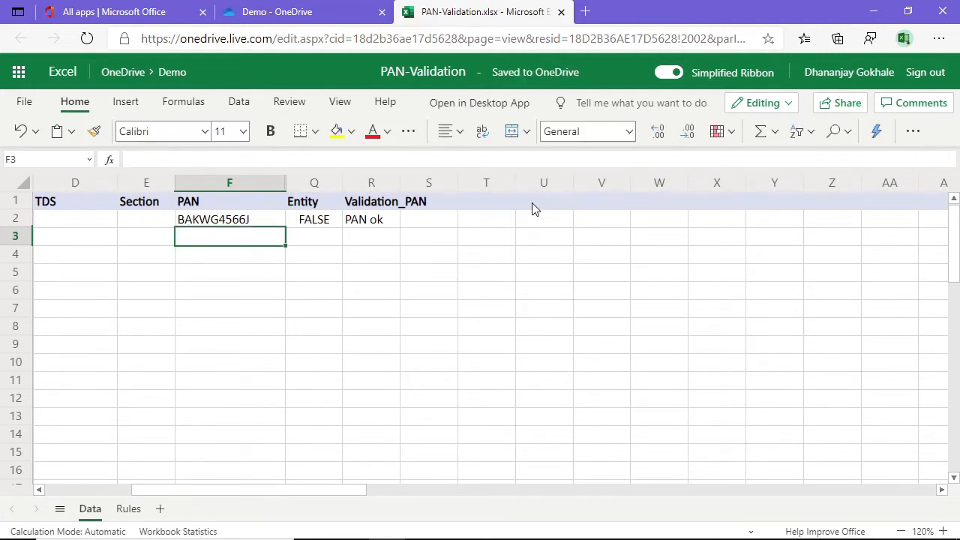
# - Open the OR formula in Q2 and examine its MID conditions without changing them
pyautogui.press('Up')
pyautogui.press('Right')
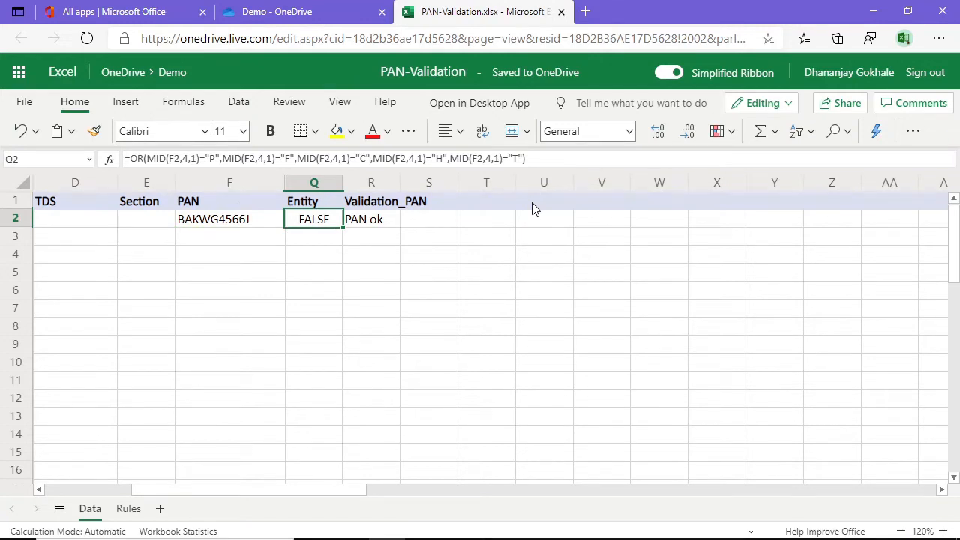
pyautogui.press('F2')
pyautogui.press('Right')
pyautogui.press('Right')
pyautogui.press('Right')
pyautogui.press('Right')
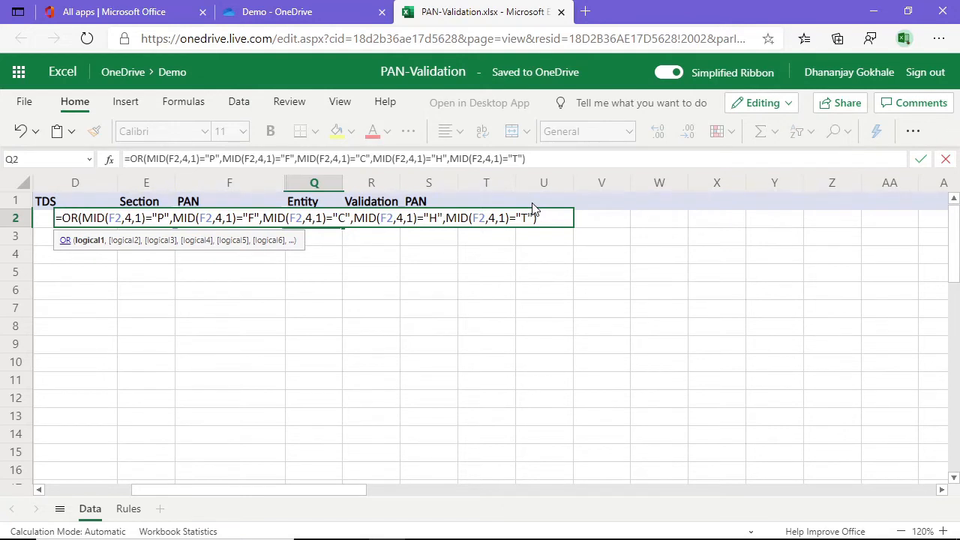
pyautogui.press('Return')
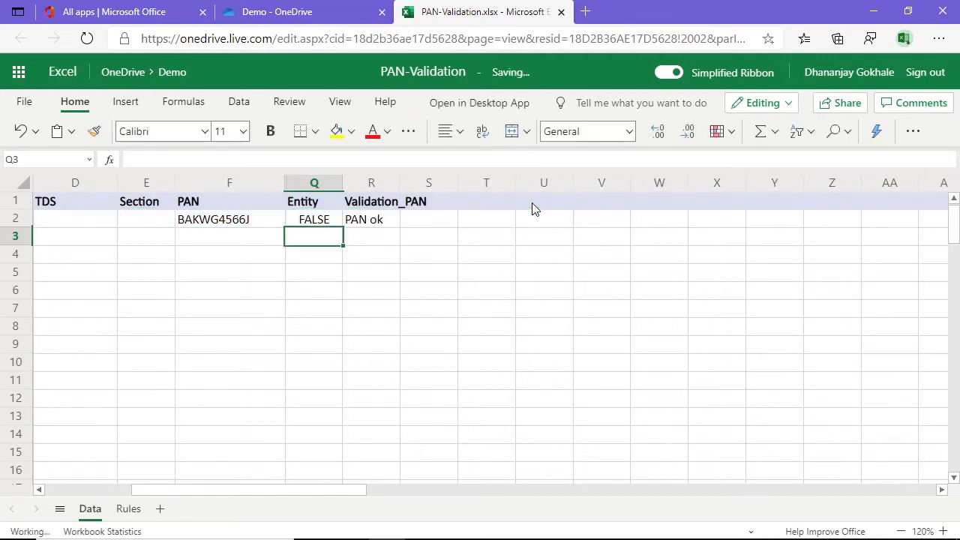
# - Examine the repeated MID(F2,4,1) expression in the first two conditions of the Q2 formula
pyautogui.press('Up')
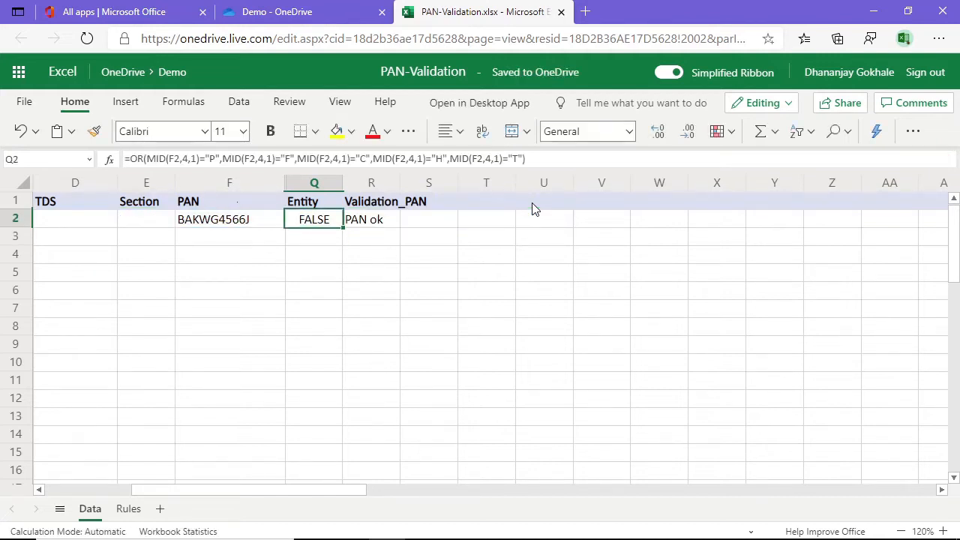
pyautogui.press('F2')
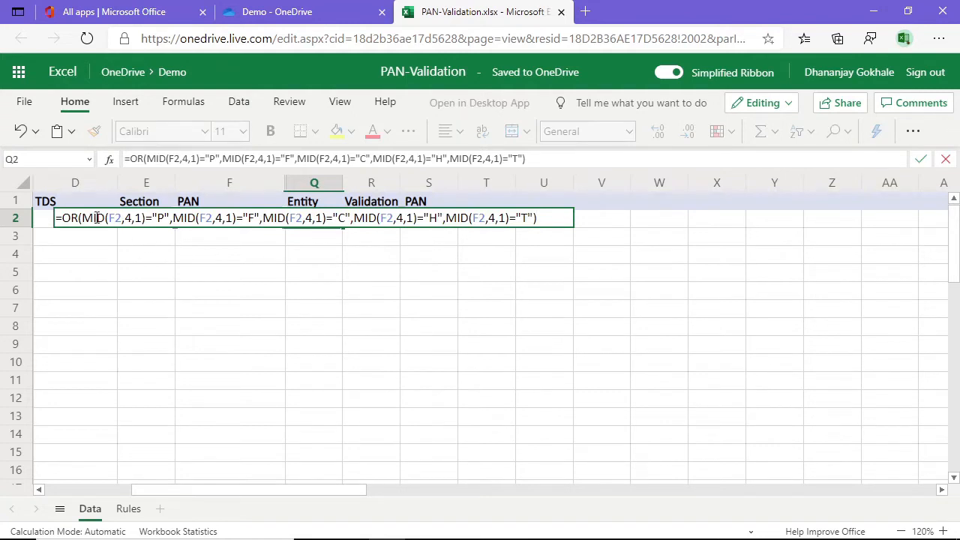
pyautogui.click(81, 218)
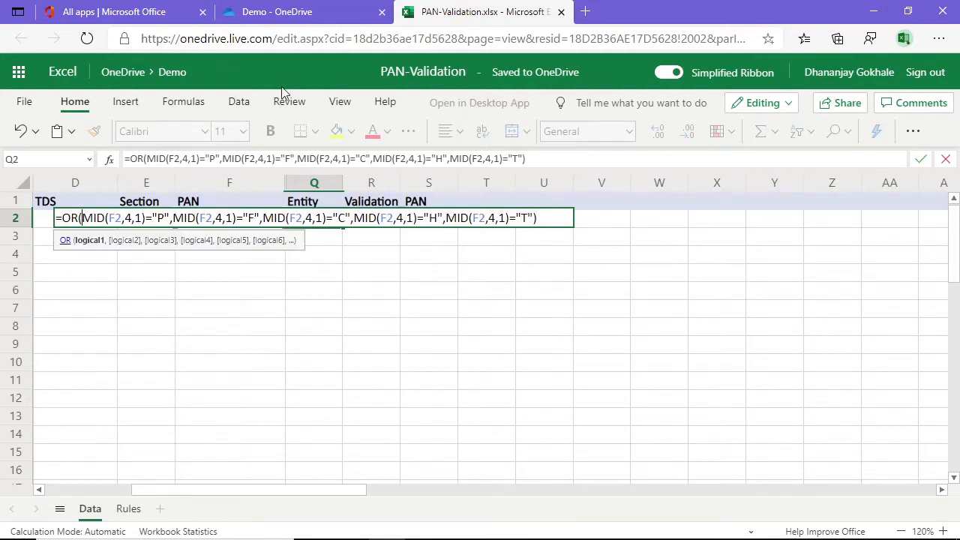
pyautogui.hotkey('shift', 'Right')
pyautogui.hotkey('shift', 'Right')
pyautogui.hotkey('shift', 'Right')
pyautogui.hotkey('shift', 'Right')
pyautogui.hotkey('shift', 'Right')
pyautogui.hotkey('shift', 'Right')
pyautogui.hotkey('shift', 'Right')
pyautogui.hotkey('shift', 'Right')
pyautogui.hotkey('shift', 'Right')
pyautogui.hotkey('shift', 'Right')
pyautogui.hotkey('shift', 'Right')
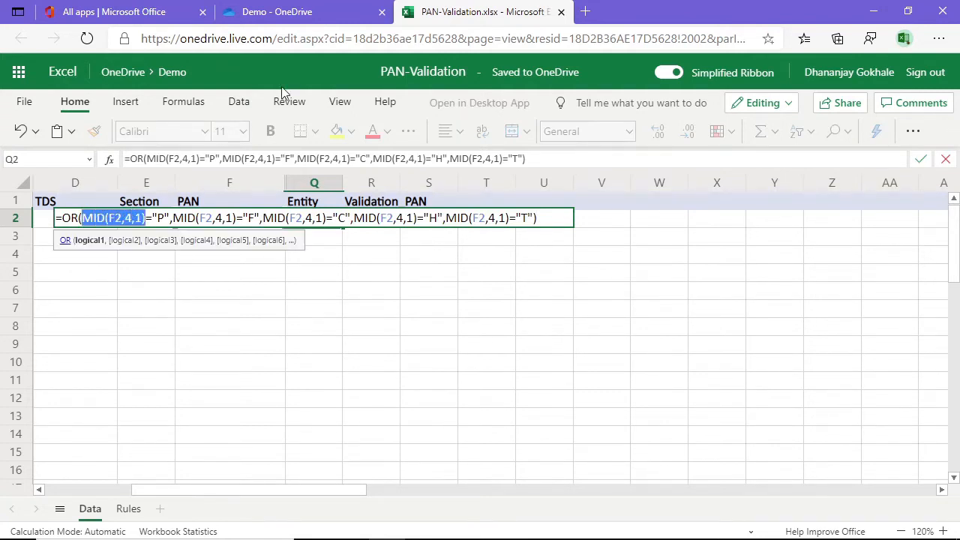
pyautogui.press('Right')
pyautogui.press('Right')
pyautogui.press('Right')
pyautogui.press('Right')
pyautogui.press('Right')
pyautogui.press('Right')
pyautogui.hotkey('shift', 'Right')
pyautogui.hotkey('shift', 'Right')
pyautogui.hotkey('shift', 'Right')
pyautogui.hotkey('shift', 'Right')
pyautogui.hotkey('shift', 'Right')
pyautogui.hotkey('shift', 'Right')
pyautogui.hotkey('shift', 'Right')
pyautogui.hotkey('shift', 'Right')
pyautogui.hotkey('shift', 'Right')
pyautogui.hotkey('shift', 'Right')
pyautogui.hotkey('shift', 'Right')
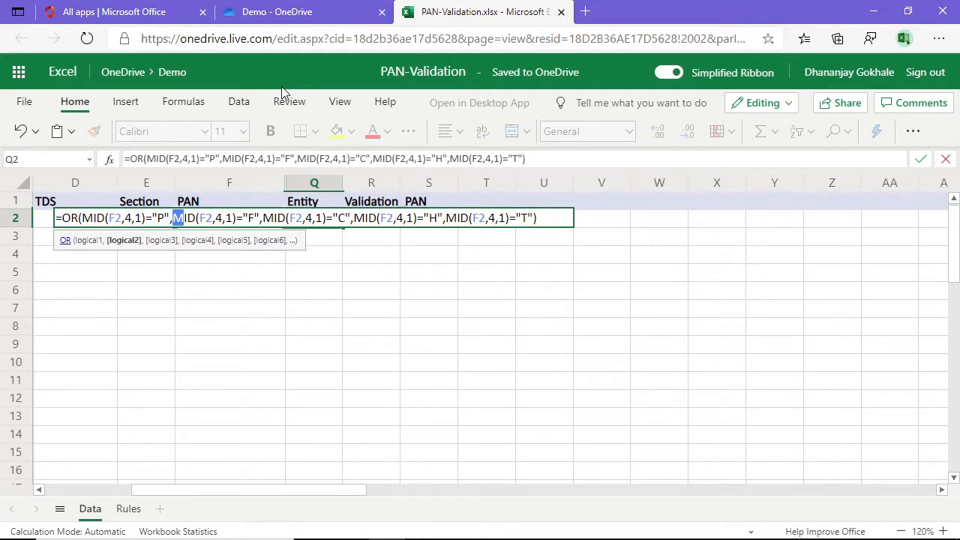
pyautogui.press('Right')
pyautogui.press('Right')
pyautogui.press('Return')
# - Highlight the MID(F2,4,1) expression of the first condition in the Q2 formula and leave the cell unchanged
pyautogui.press('Up')
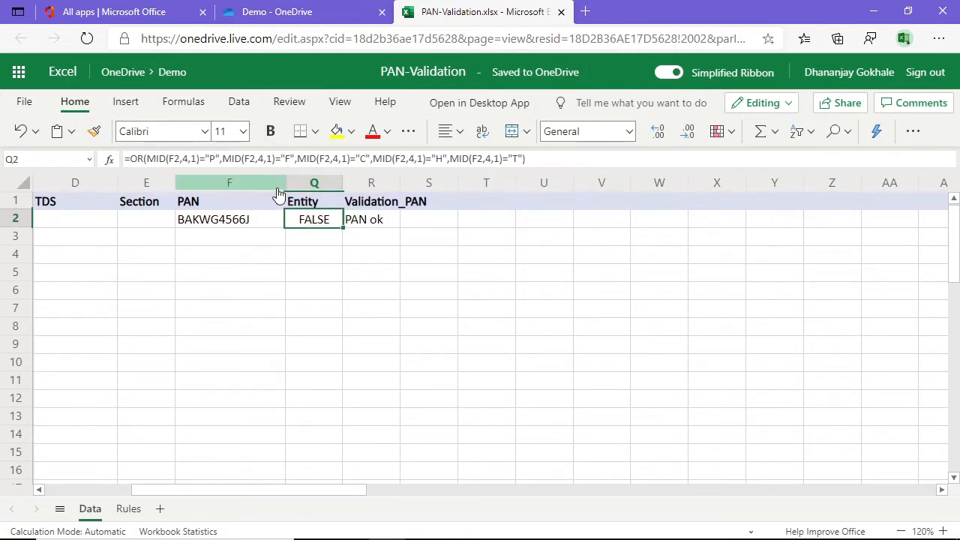
pyautogui.press('F2')
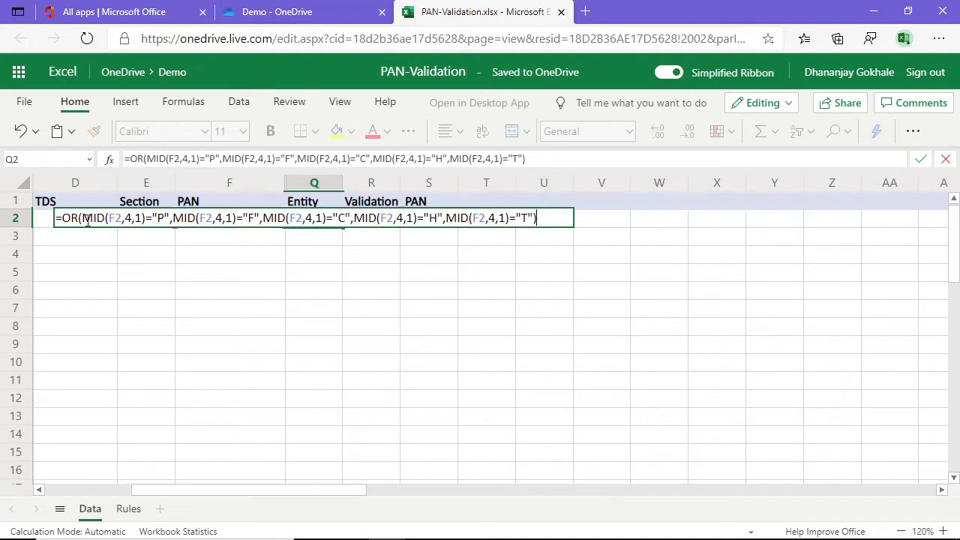
pyautogui.moveTo(82, 217); pyautogui.dragTo(147, 218)
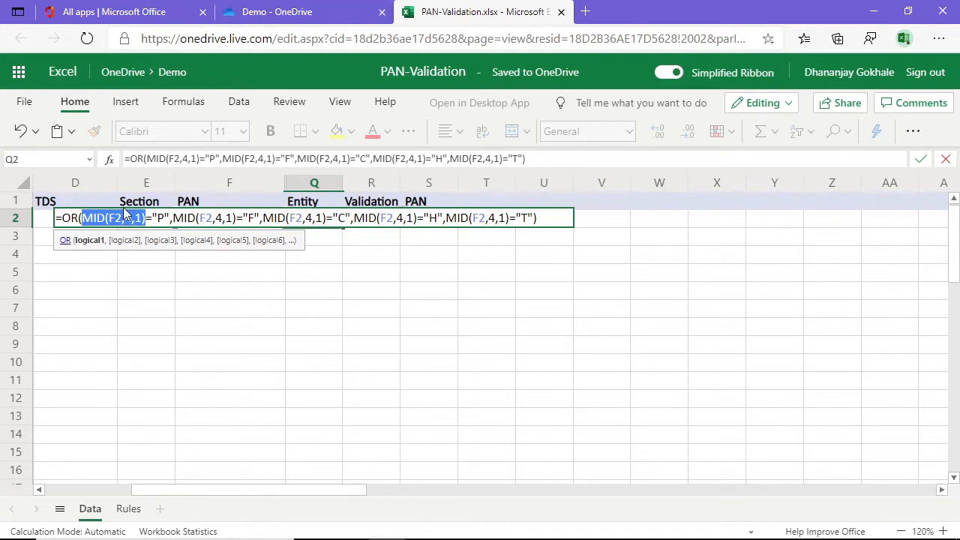
pyautogui.press('Left')
pyautogui.hotkey('shift', 'Right')
pyautogui.hotkey('shift', 'Right')
pyautogui.hotkey('shift', 'Right')
pyautogui.hotkey('shift', 'Right')
pyautogui.hotkey('shift', 'Right')
pyautogui.hotkey('shift', 'Right')
pyautogui.hotkey('shift', 'Right')
pyautogui.hotkey('shift', 'Right')
pyautogui.hotkey('shift', 'Right')
pyautogui.hotkey('shift', 'Right')
pyautogui.hotkey('shift', 'Right')
pyautogui.press('Escape')
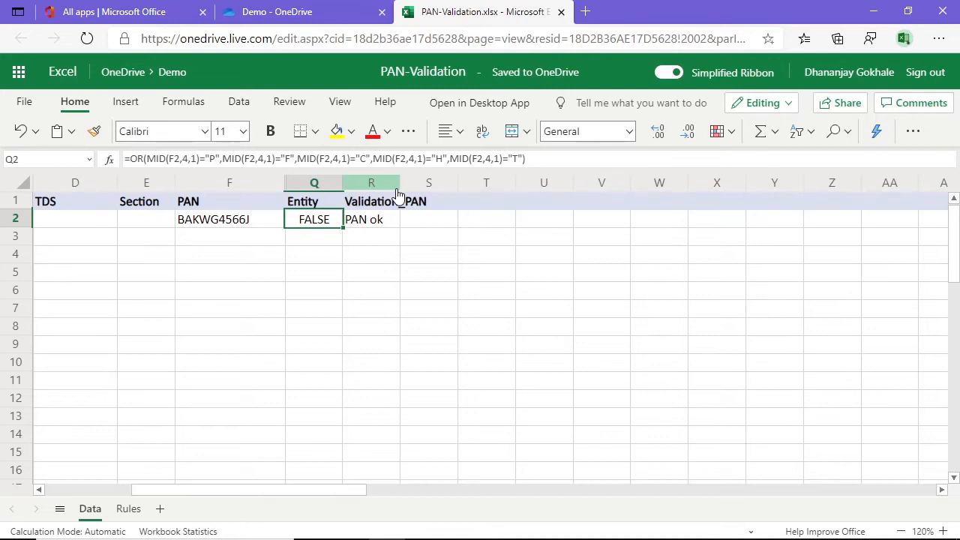
pyautogui.press('Down')
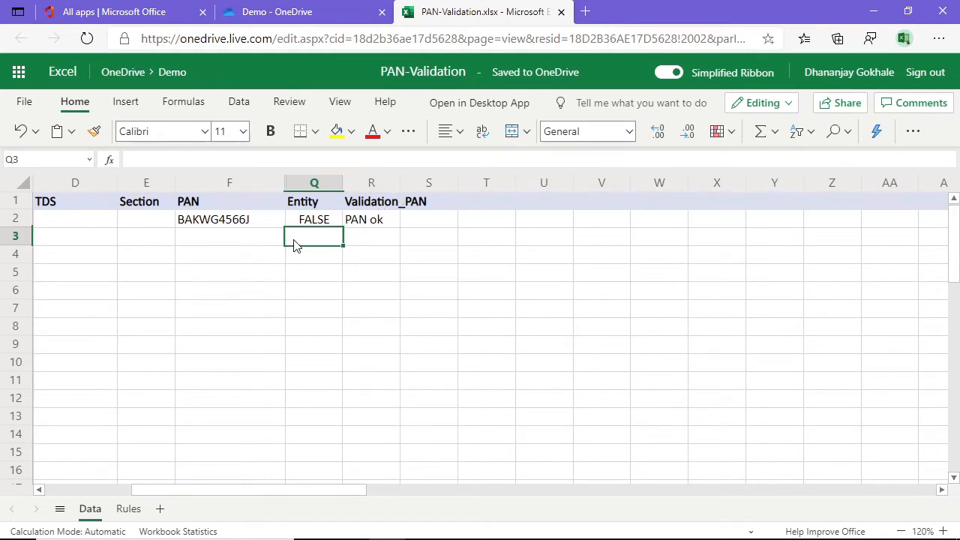
pyautogui.write('=LET')
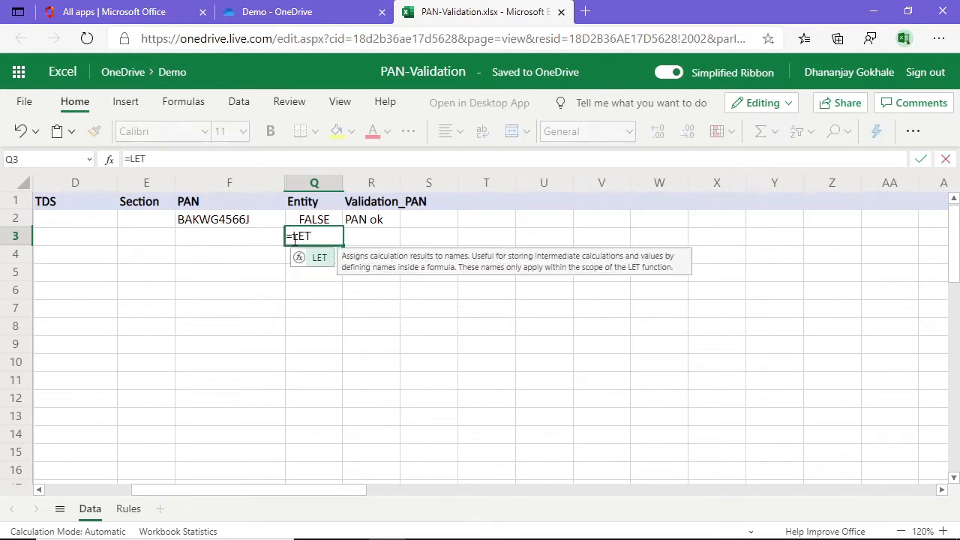
pyautogui.write('(')
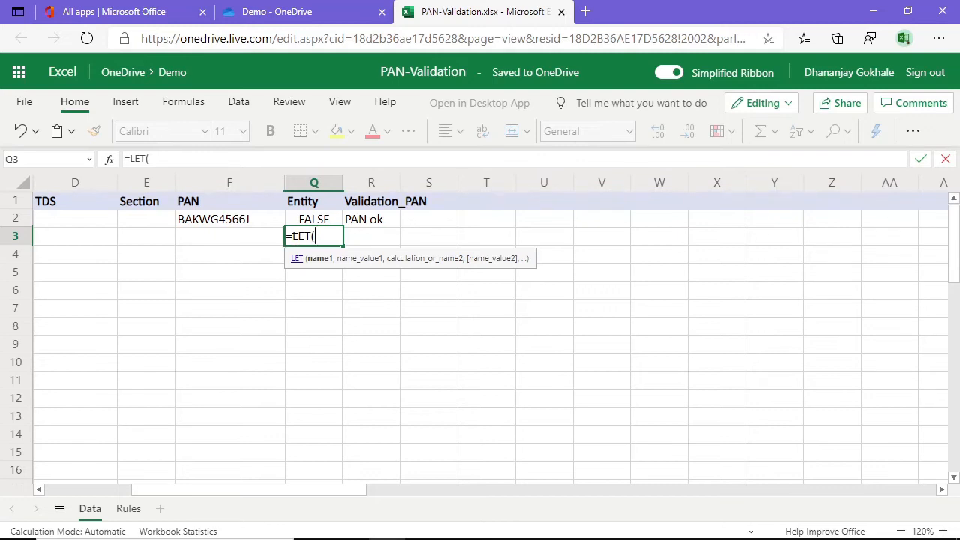
pyautogui.press('Escape')
# - Reopen the Q2 formula, select the MID(F2,4,1) part of its "P" condition and close the formula unedited
pyautogui.press('Up')
pyautogui.press('F2')
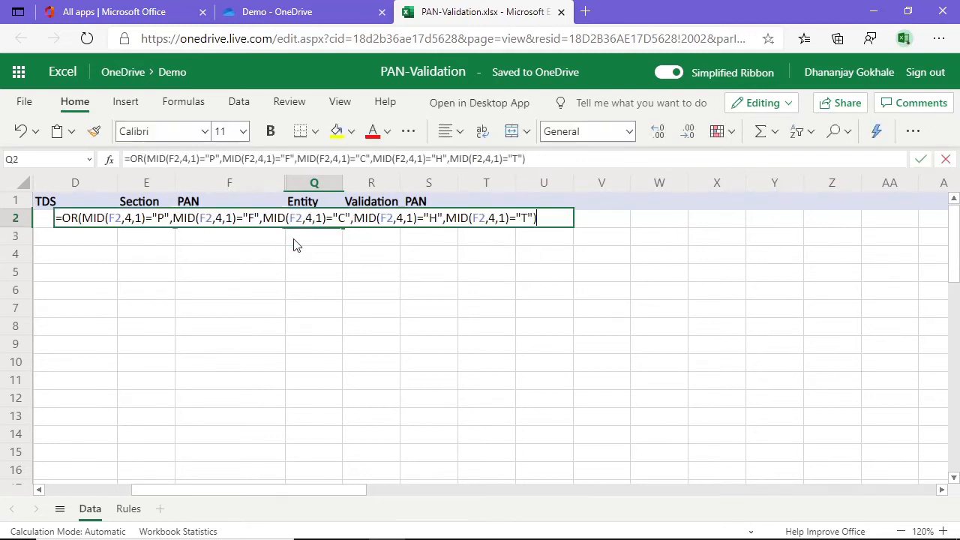
pyautogui.press('Home')
pyautogui.press('Right')
pyautogui.press('Right')
pyautogui.press('Right')
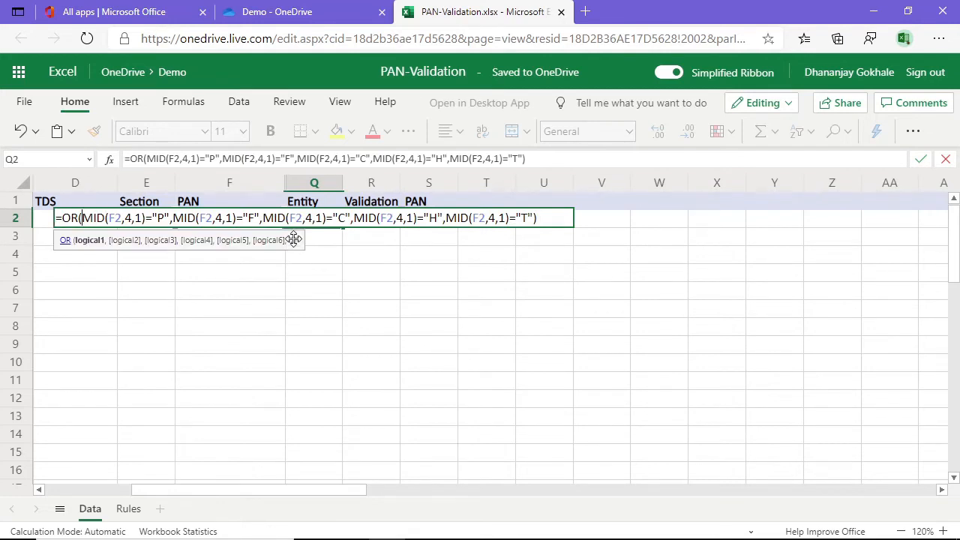
pyautogui.hotkey('shift', 'Right')
pyautogui.hotkey('shift', 'Right')
pyautogui.hotkey('shift', 'Right')
pyautogui.hotkey('shift', 'Right')
pyautogui.hotkey('shift', 'Right')
pyautogui.hotkey('shift', 'Right')
pyautogui.hotkey('shift', 'Right')
pyautogui.hotkey('shift', 'Right')
pyautogui.hotkey('shift', 'Right')
pyautogui.hotkey('shift', 'Right')
pyautogui.hotkey('shift', 'Right')
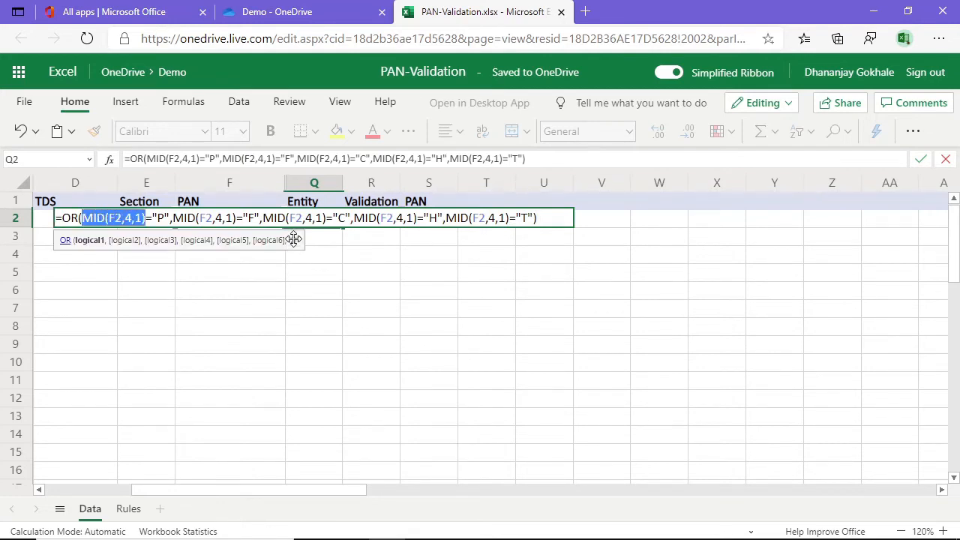
pyautogui.press('Return')
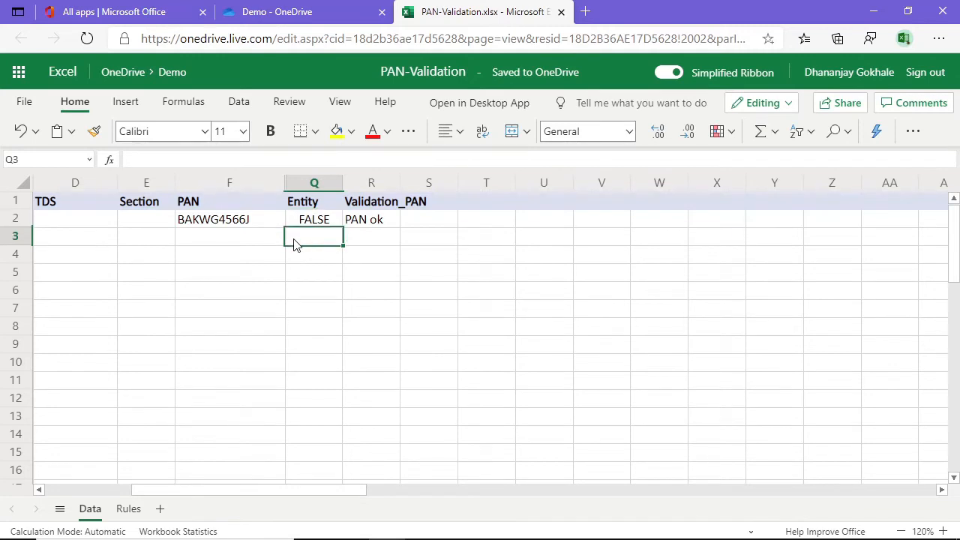
# - Start a LET formula in Q3 that defines the variable C with the value MID(F2,4,1)
pyautogui.write('=LET')
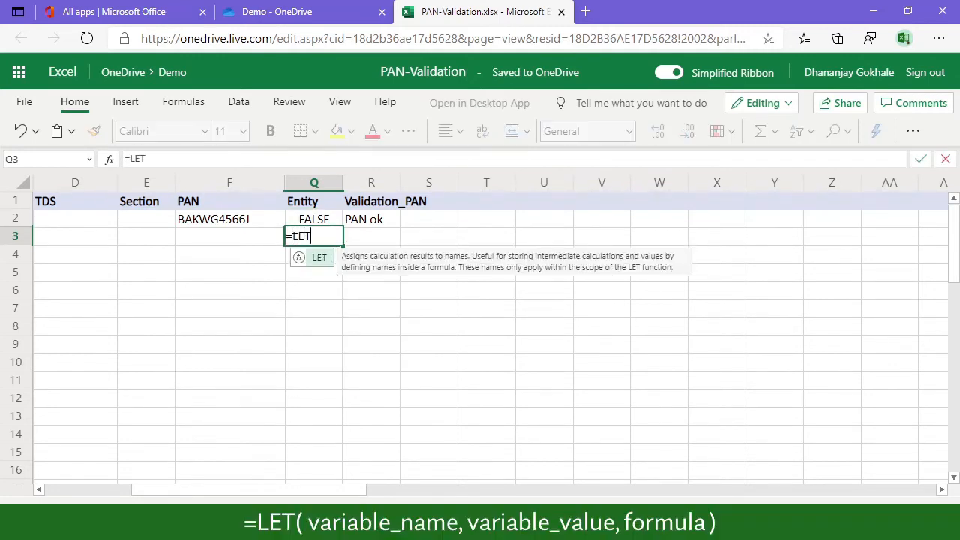
pyautogui.write('(')
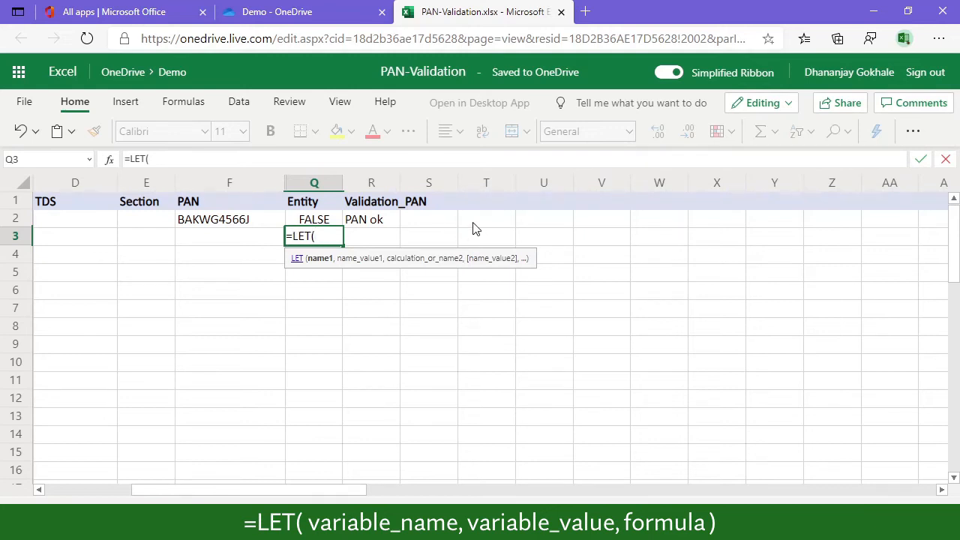
pyautogui.write('C')
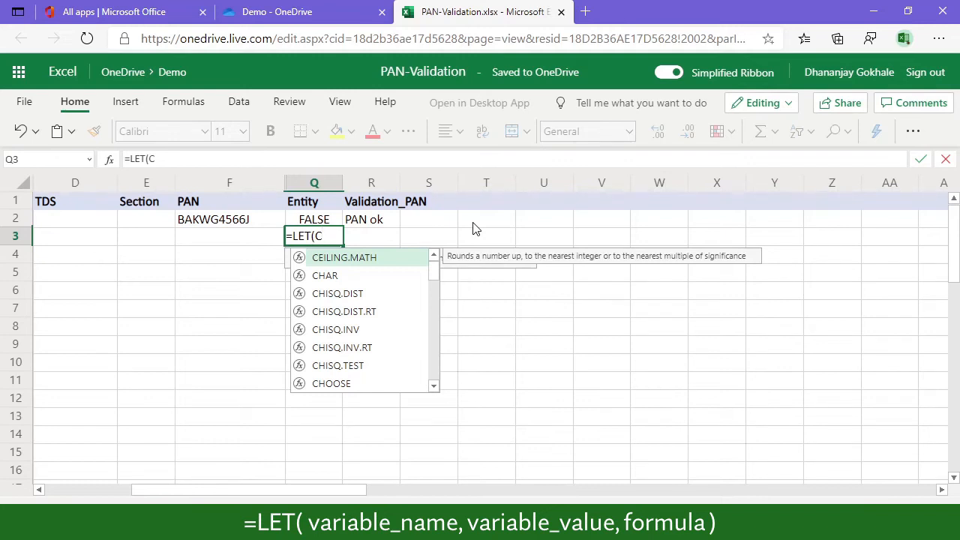
pyautogui.write(',')
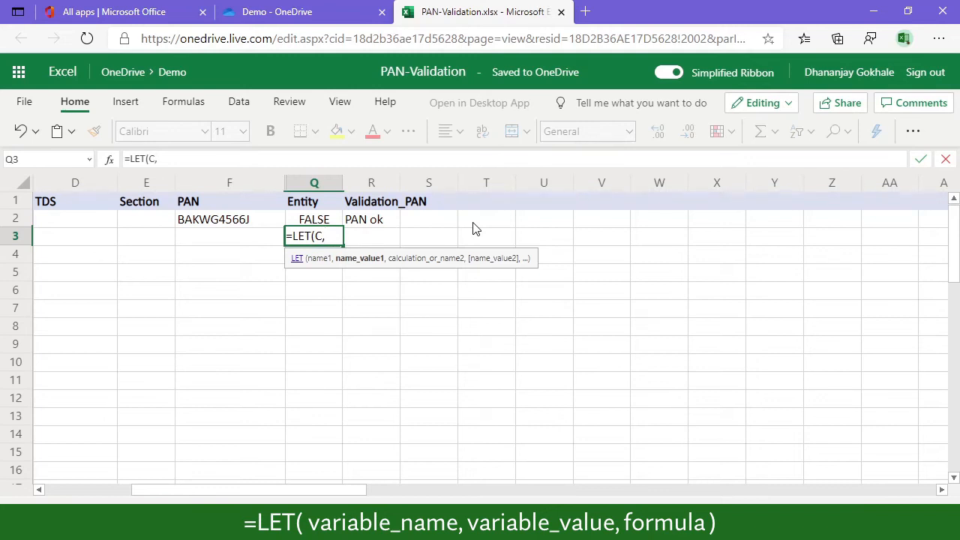
pyautogui.write('MID(F2,4,1)')
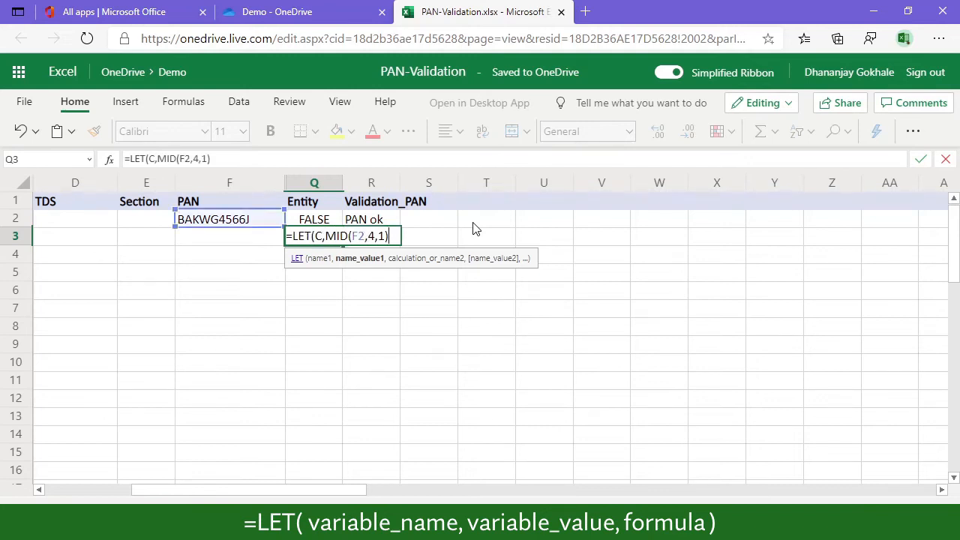
pyautogui.hotkey('shift', 'Left')
pyautogui.hotkey('shift', 'Left')
pyautogui.press('Right')
pyautogui.press('Left')
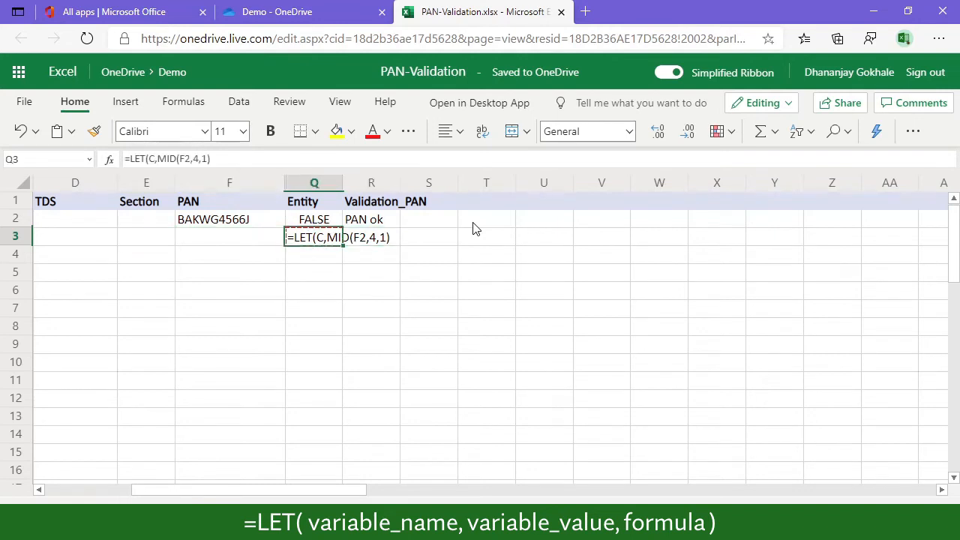
# - Complete the Q3 LET formula with an OR test of C against "P", "F", "C", "H" and "T"
pyautogui.press('F2')
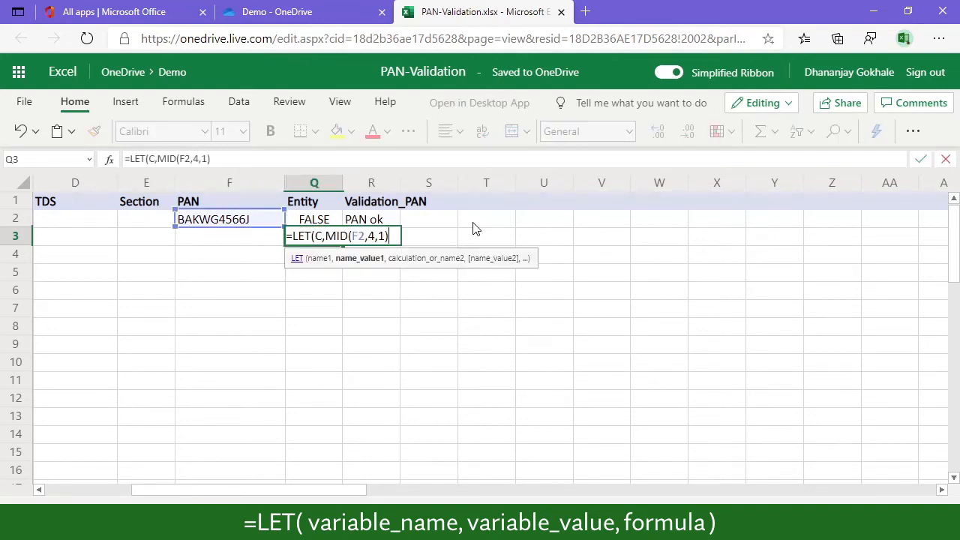
pyautogui.write(',')
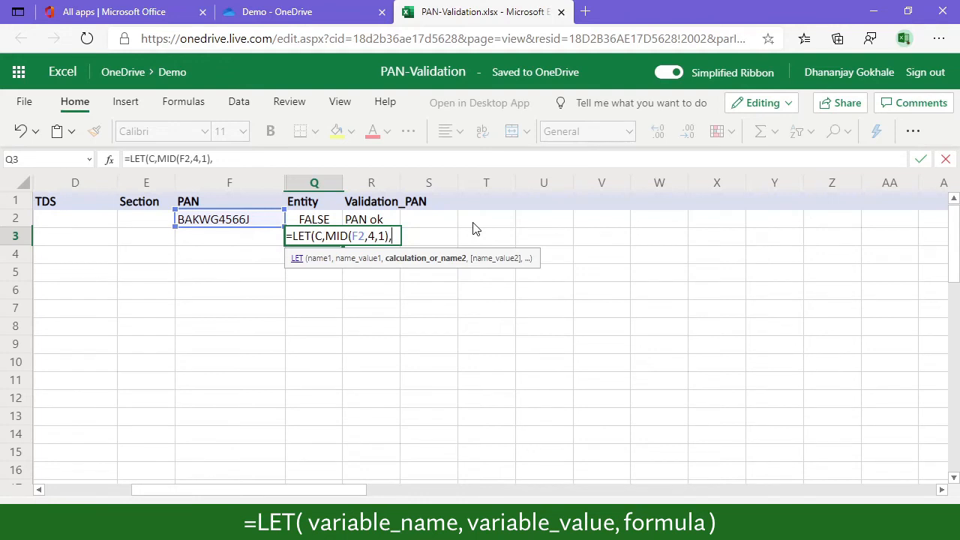
pyautogui.write('OR')
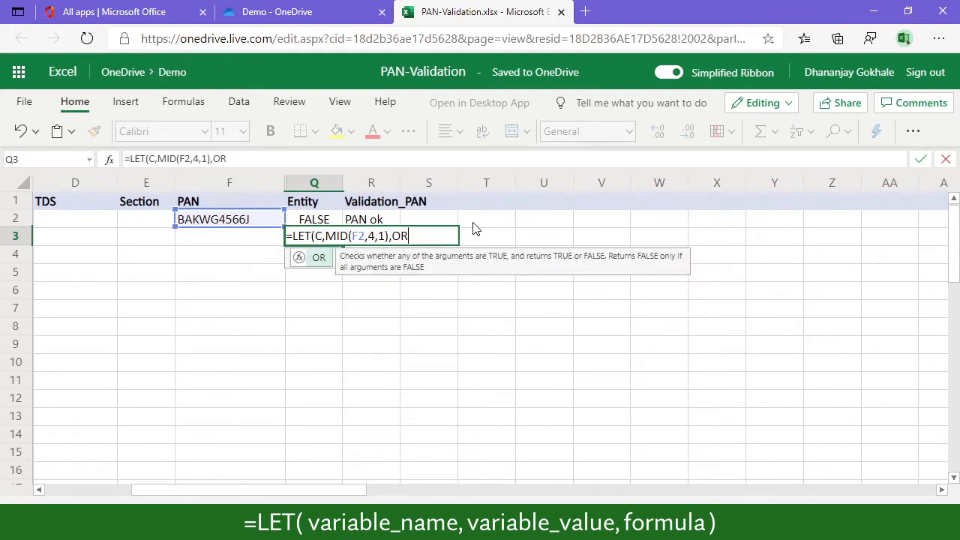
pyautogui.write('(C')
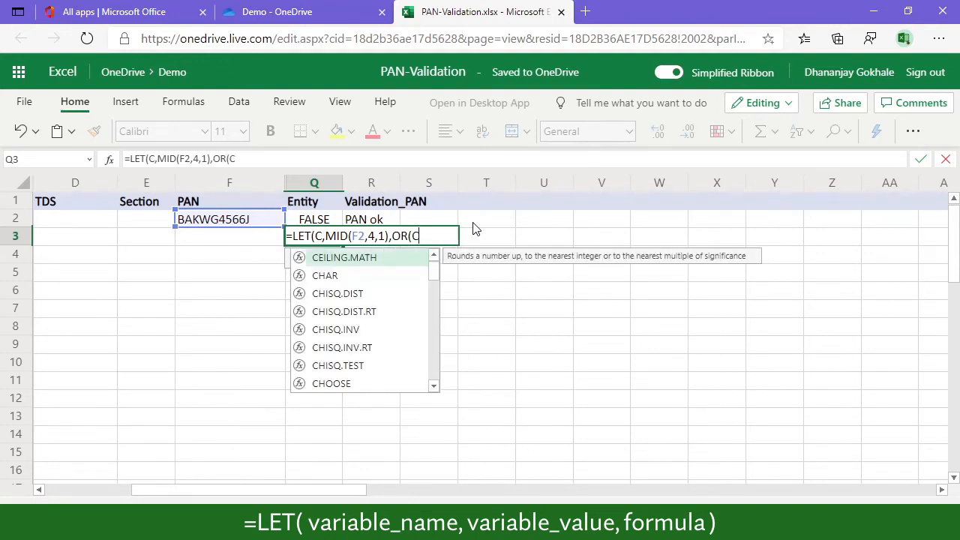
pyautogui.write('="P"')
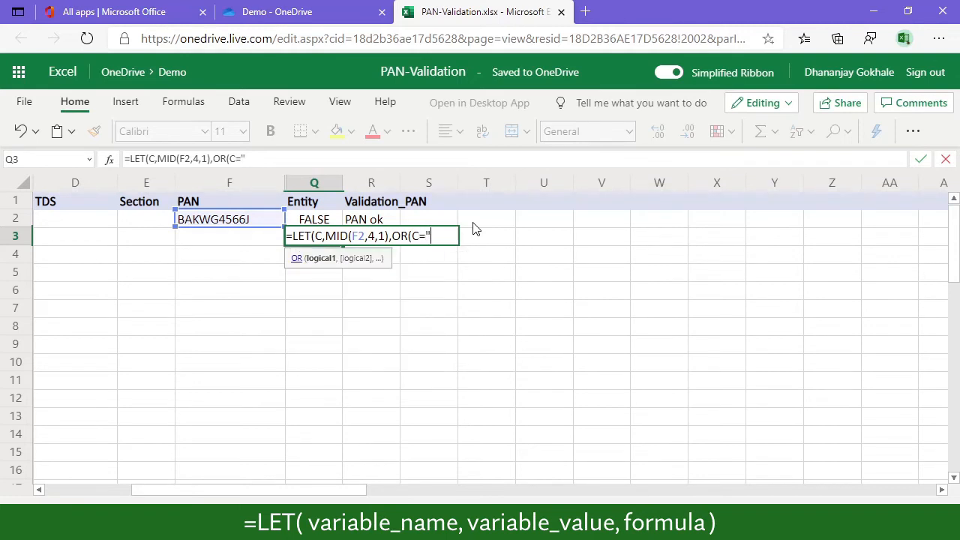
pyautogui.write(',C')
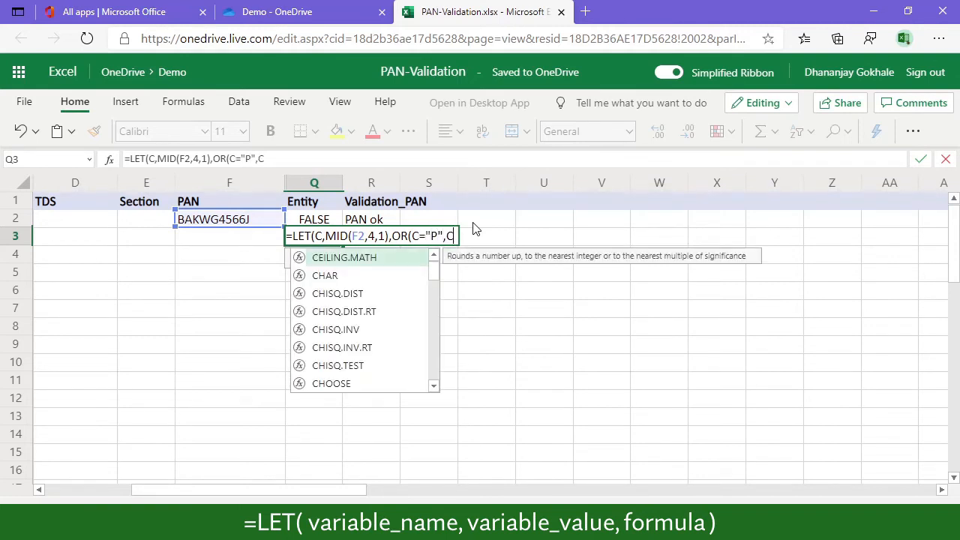
pyautogui.write('="F')
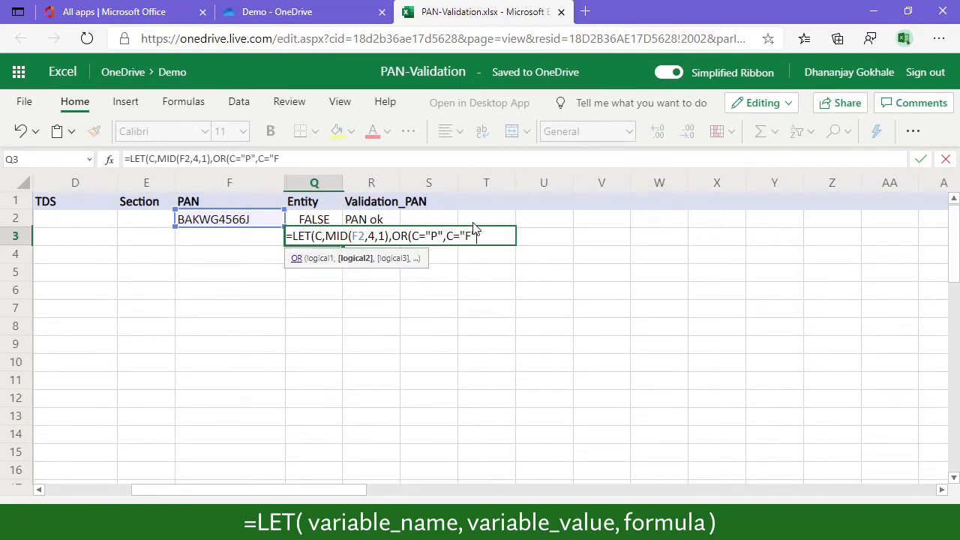
pyautogui.write('",C="C')
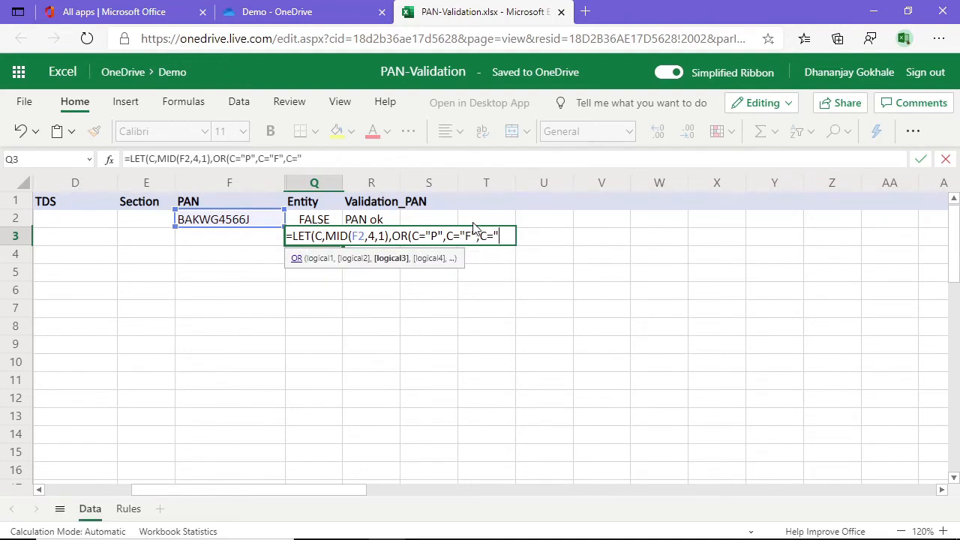
pyautogui.write('",C=')
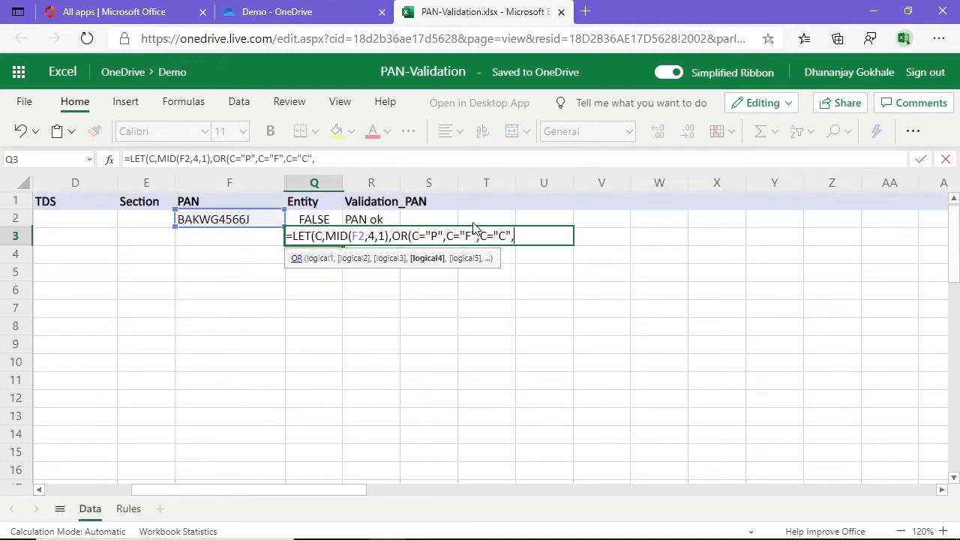
pyautogui.write('"H",C="')
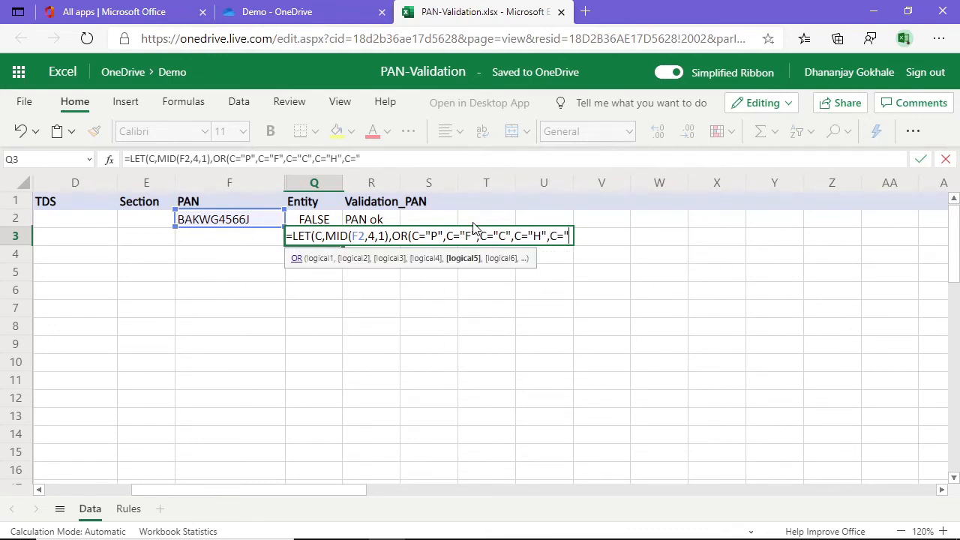
pyautogui.write('T")')
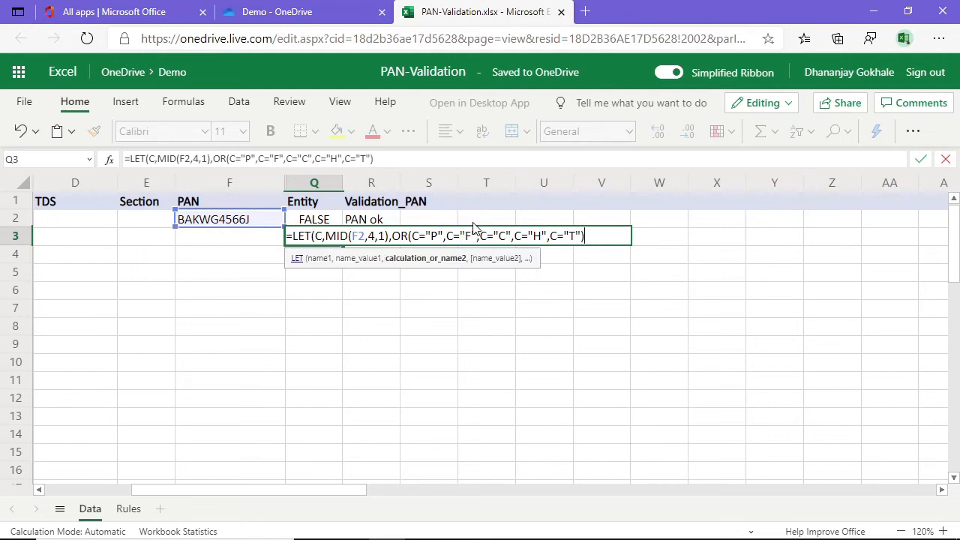
pyautogui.write(')')
pyautogui.press('Return')
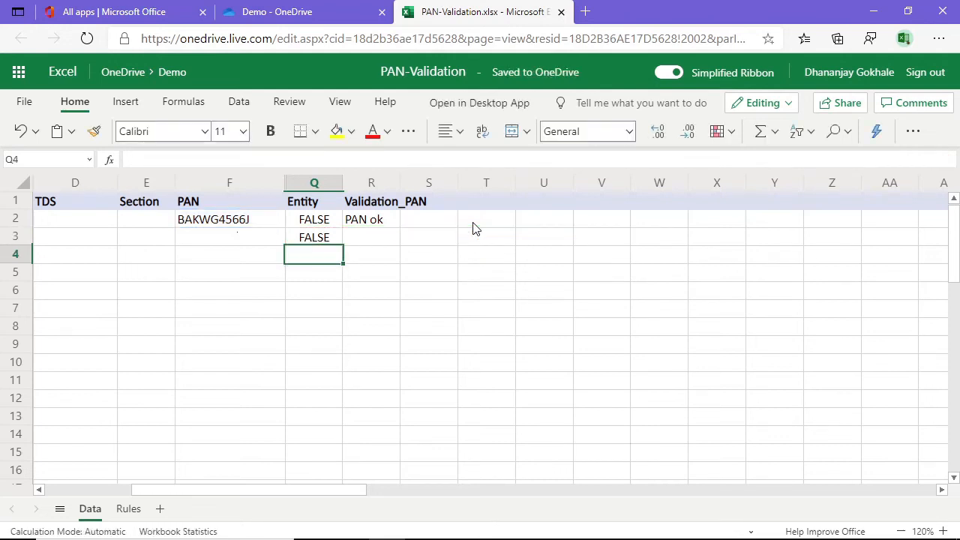
# - Change the fourth character of the PAN in F2 to T
pyautogui.press('Up')
pyautogui.press('Up')
pyautogui.press('Left')
pyautogui.press('F2')
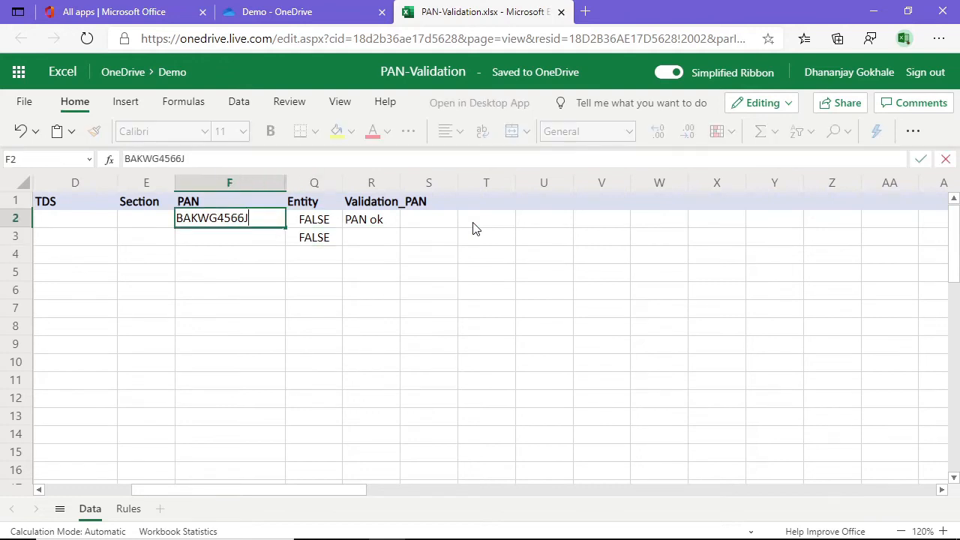
pyautogui.press('Left')
pyautogui.press('Left')
pyautogui.press('Left')
pyautogui.press('Left')
pyautogui.press('Left')
pyautogui.press('Left')
pyautogui.press('Left')
pyautogui.hotkey('shift', 'Right')
pyautogui.write('T')
pyautogui.press('Return')
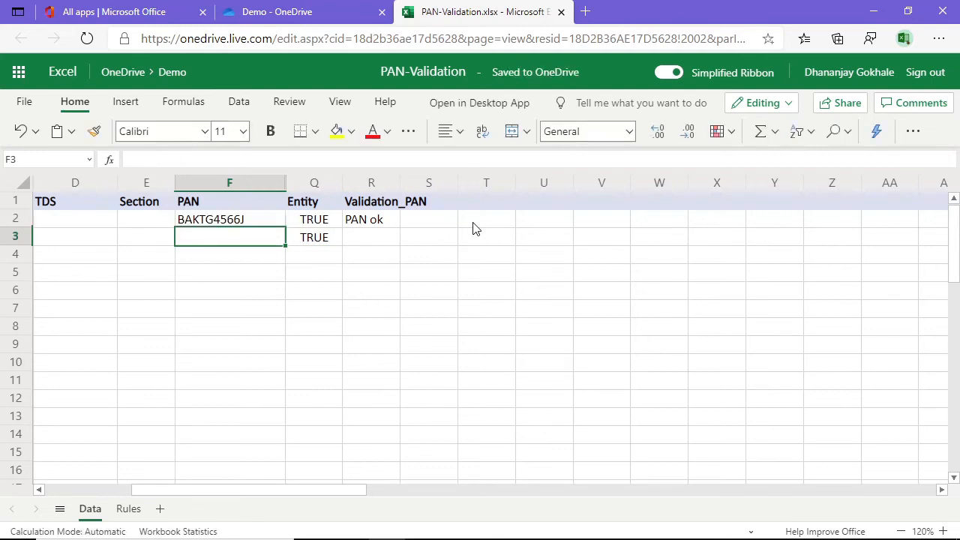
# - Highlight the closing conditions of the LET formula in Q3 and leave the cell unedited
pyautogui.press('Right')
pyautogui.press('F2')
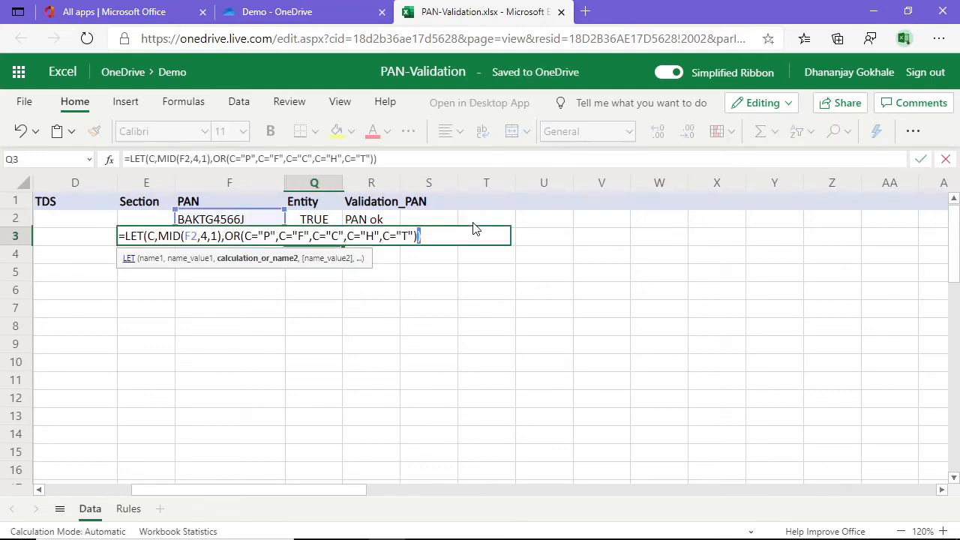
pyautogui.hotkey('shift', 'Left')
pyautogui.hotkey('shift', 'Left')
pyautogui.hotkey('shift', 'Left')
pyautogui.hotkey('shift', 'Left')
pyautogui.hotkey('shift', 'Left')
pyautogui.hotkey('shift', 'Left')
pyautogui.hotkey('shift', 'Left')
pyautogui.hotkey('shift', 'Left')
pyautogui.hotkey('shift', 'Left')
pyautogui.hotkey('shift', 'Left')
pyautogui.press('Escape')
# - Compare the full OR formula in Q2 with the LET formula in Q3, leaving both cells unedited
pyautogui.press('Up')
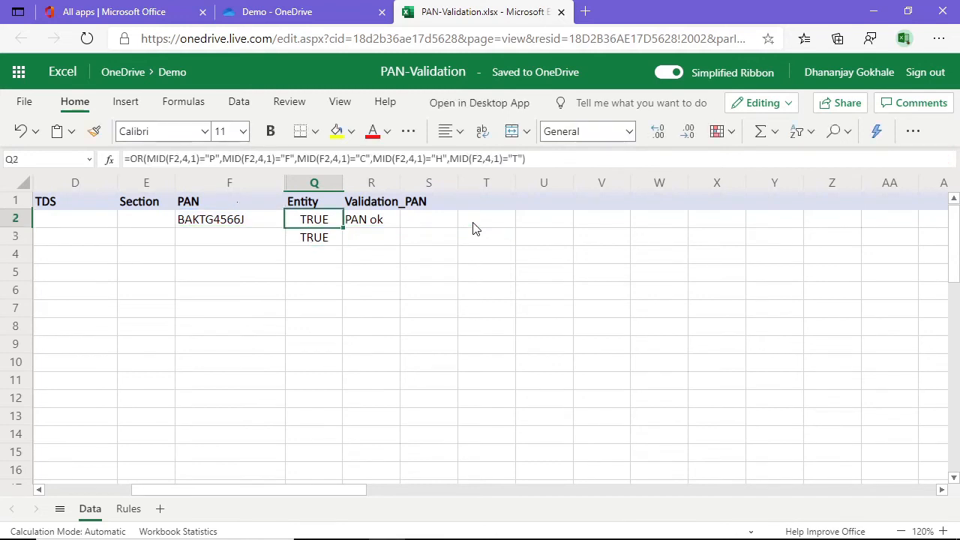
pyautogui.press('F2')
pyautogui.hotkey('shift', 'Home')
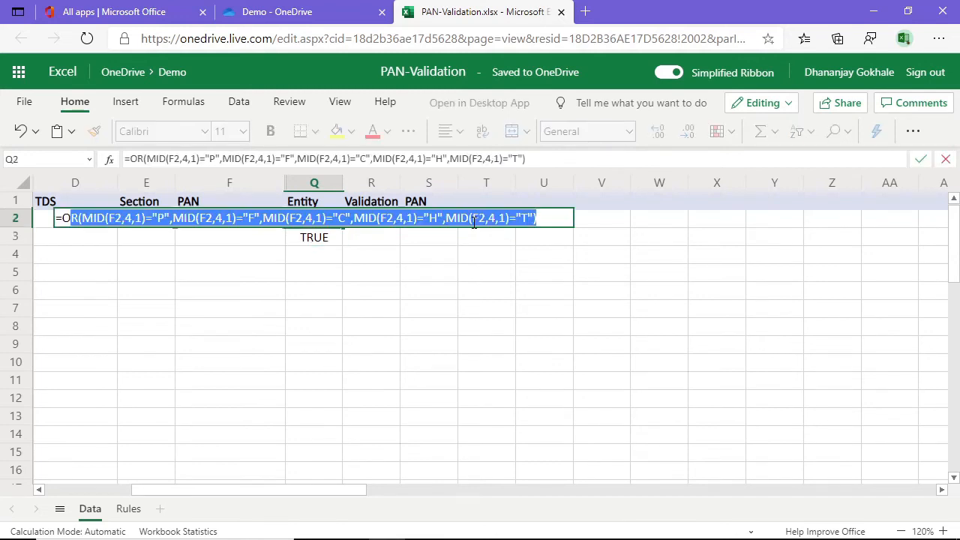
pyautogui.press('Escape')
pyautogui.press('Down')
pyautogui.press('F2')
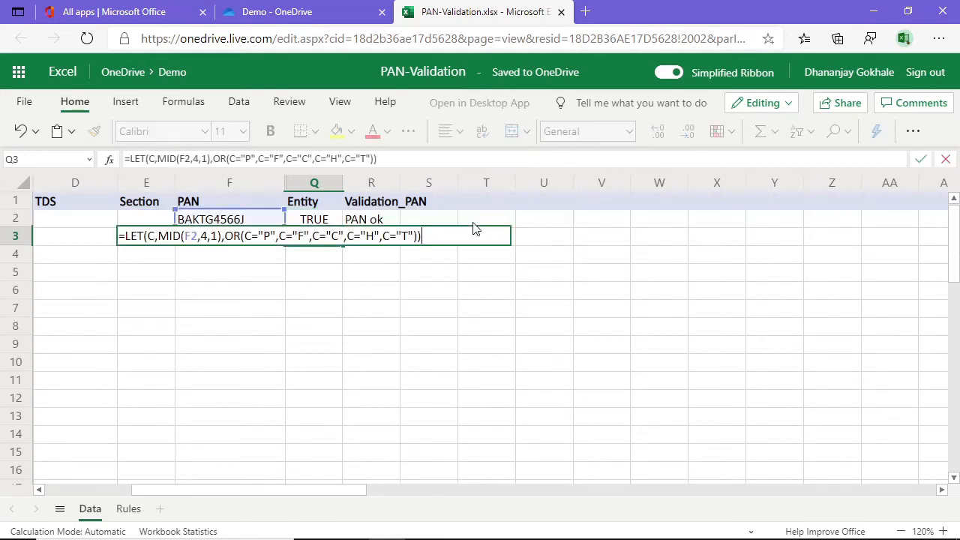
pyautogui.hotkey('shift', 'Home')
pyautogui.press('Escape')
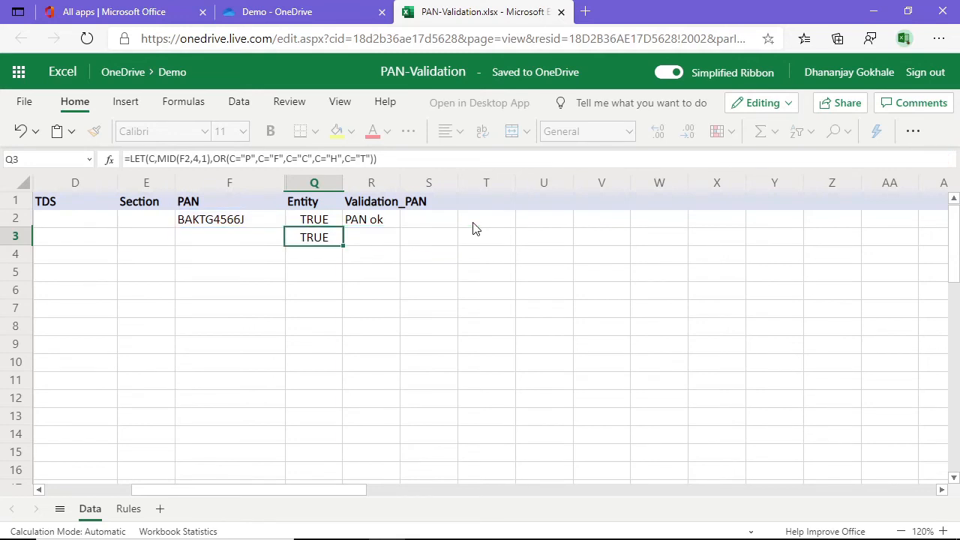
# - Replace the Q2 formula with a copy of the LET formula text from Q3 and clear Q3
pyautogui.press('F2')
pyautogui.hotkey('shift', 'Home')
pyautogui.hotkey('ctrl', 'c')
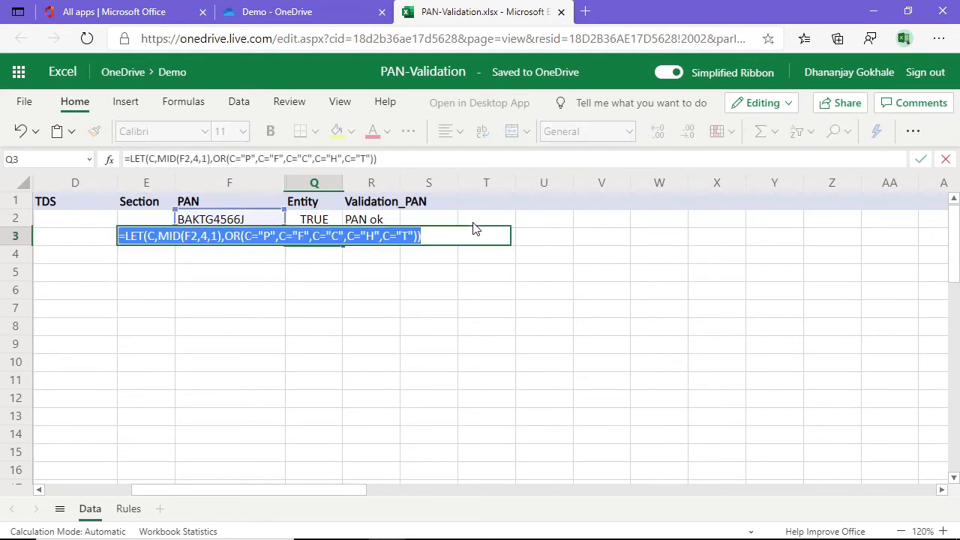
pyautogui.press('Escape')
pyautogui.press('Up')
pyautogui.press('F2')
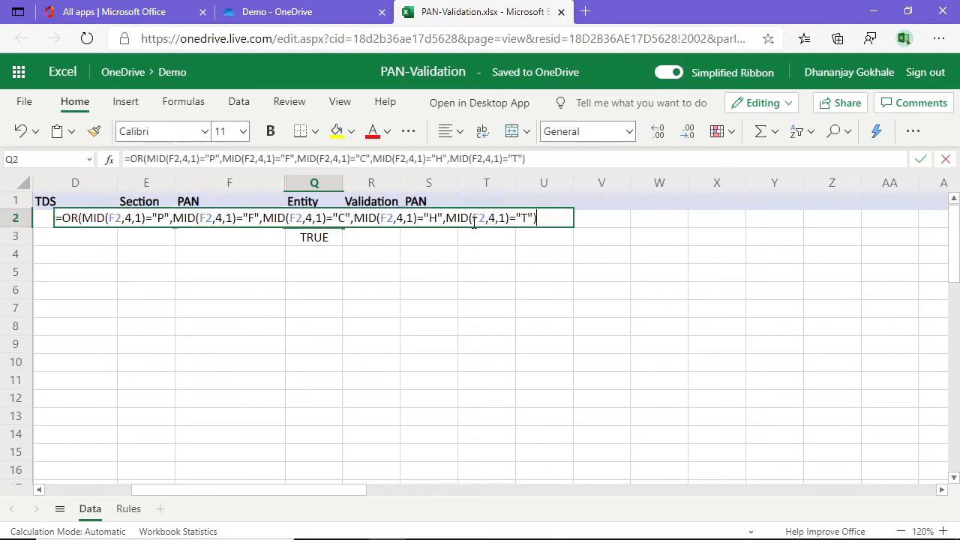
pyautogui.hotkey('shift', 'Home')
pyautogui.hotkey('ctrl', 'v')
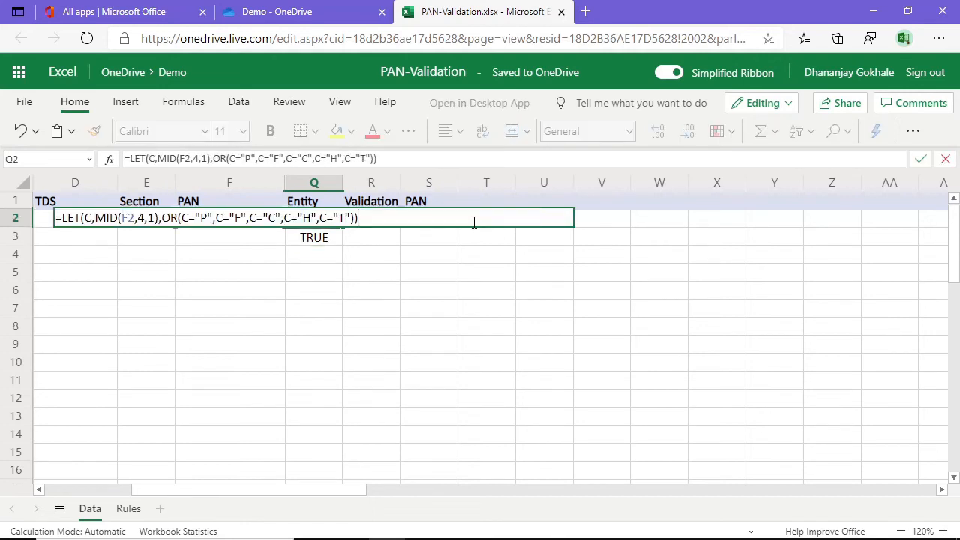
pyautogui.press('Return')
pyautogui.press('Delete')
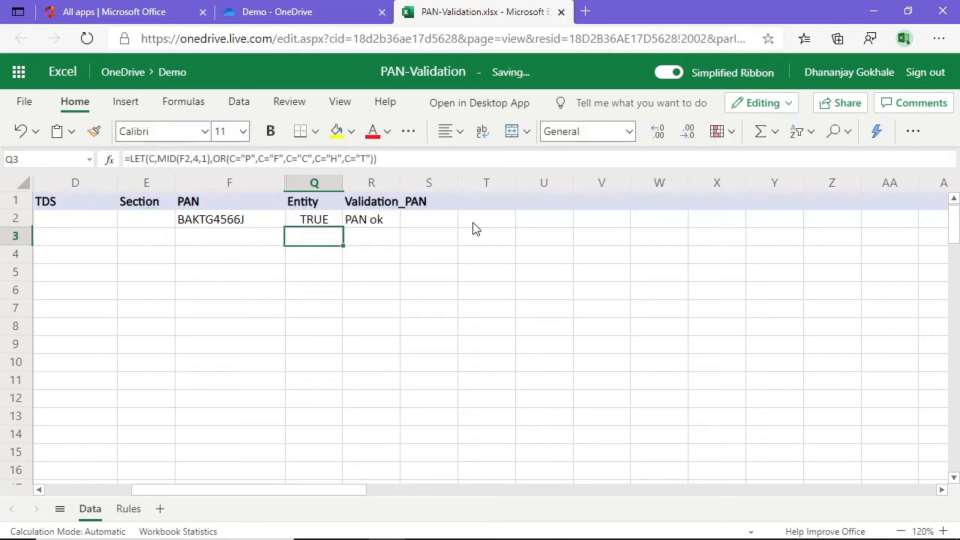
# - Review the LET formula in Q2 up to its "T" condition and close it unedited
pyautogui.press('Up')
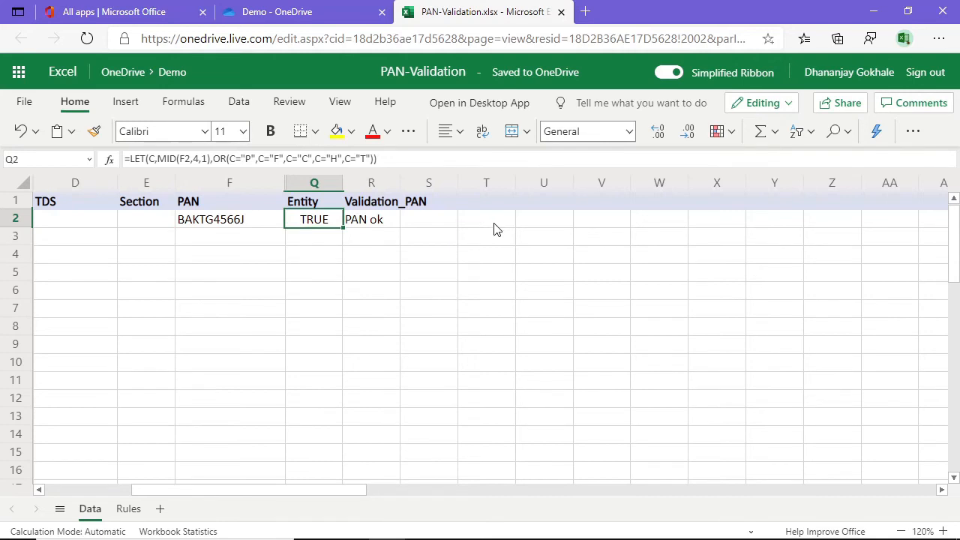
pyautogui.press('F2')
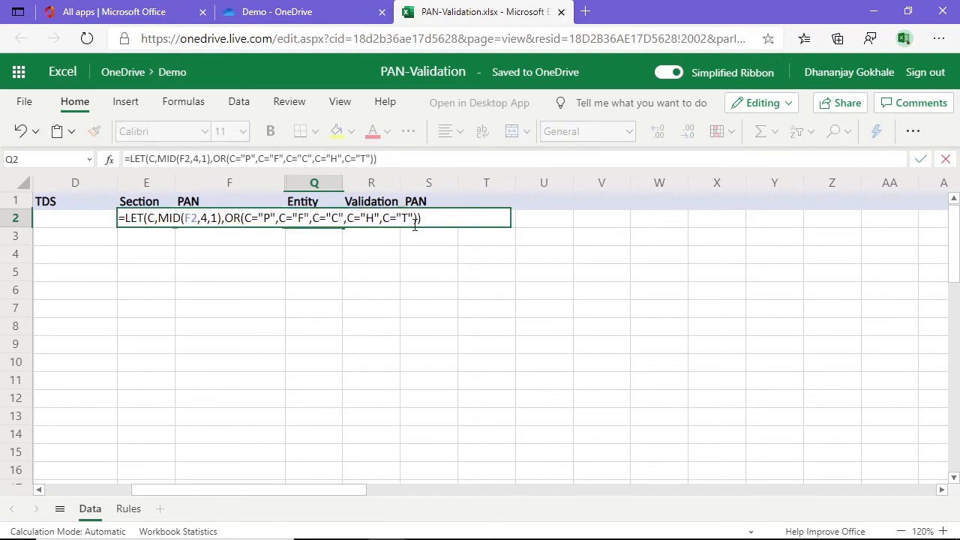
pyautogui.click(413, 218)
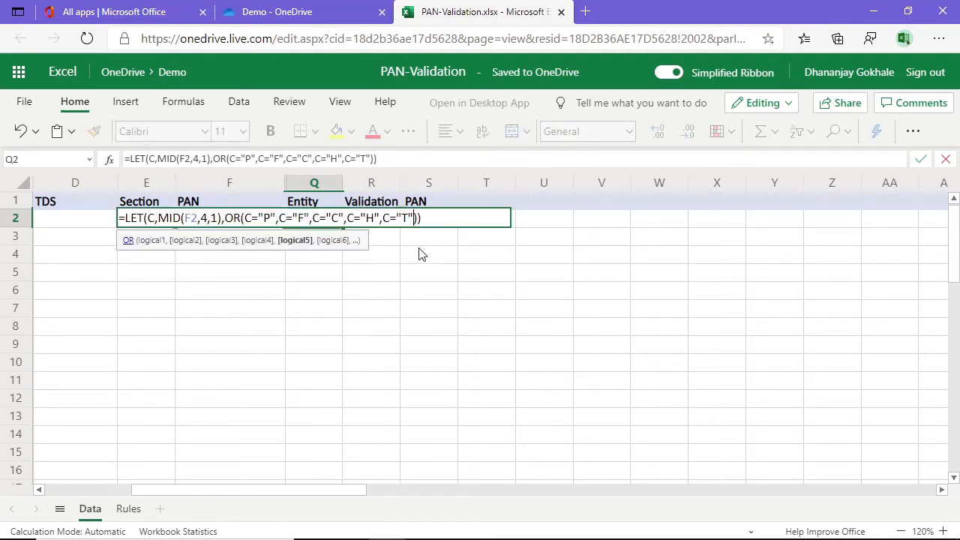
pyautogui.press('Escape')
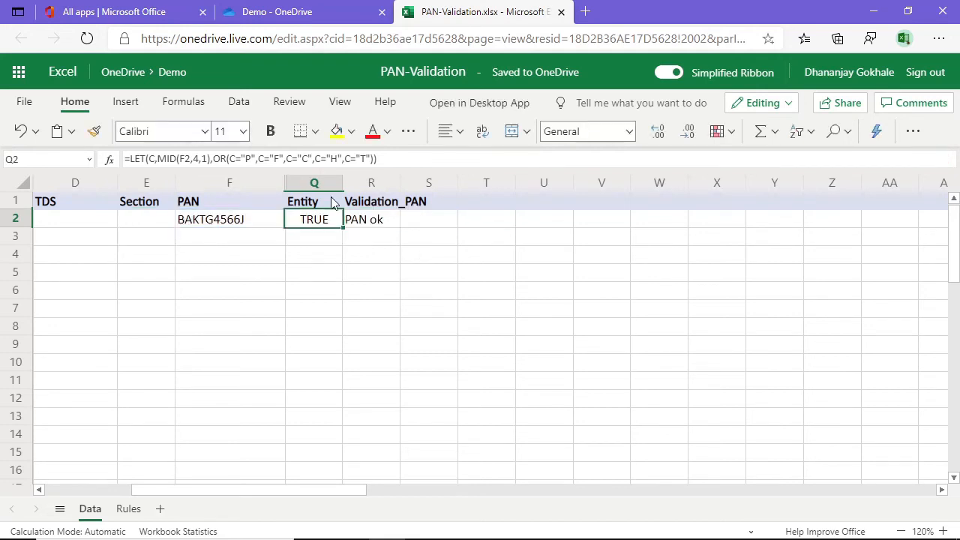
# - Unhide the columns between F and Q
pyautogui.moveTo(314, 185)
pyautogui.mouseDown()
pyautogui.moveTo(274, 187)
pyautogui.moveTo(311, 186)
pyautogui.mouseUp()
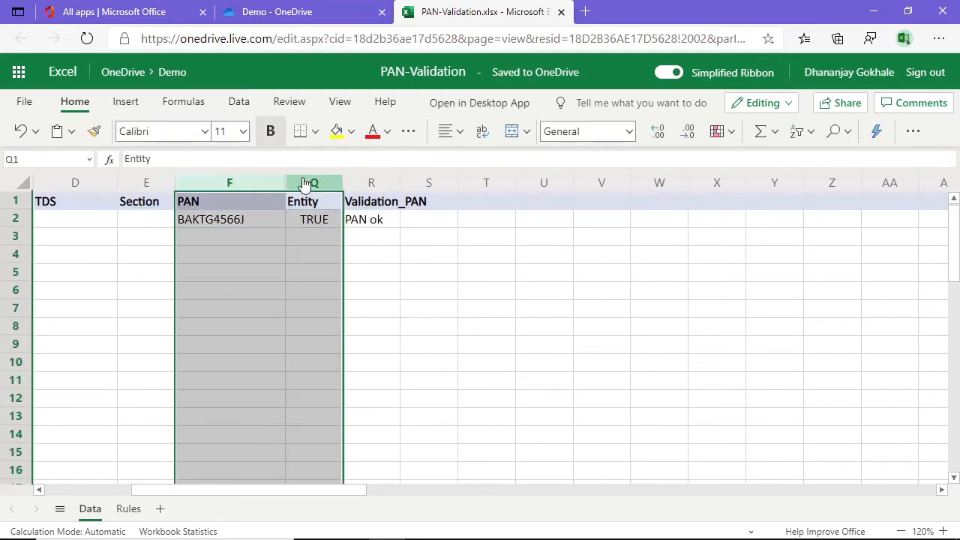
pyautogui.rightClick(311, 186)
pyautogui.click(368, 410)
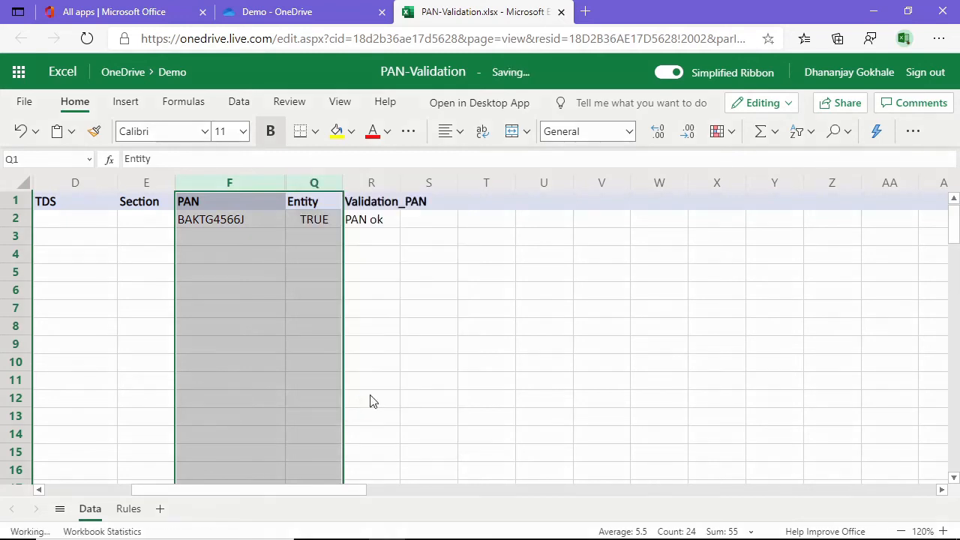
# - Check the character test formulas along row 2 through to the Validation_PAN cell
pyautogui.click(409, 219)
pyautogui.press('Right')
pyautogui.press('Right')
pyautogui.press('Right')
pyautogui.press('Right')
pyautogui.press('Right')
pyautogui.press('Right')
pyautogui.press('Right')
pyautogui.press('Right')
pyautogui.press('Right')
pyautogui.press('Right')
pyautogui.press('Right')
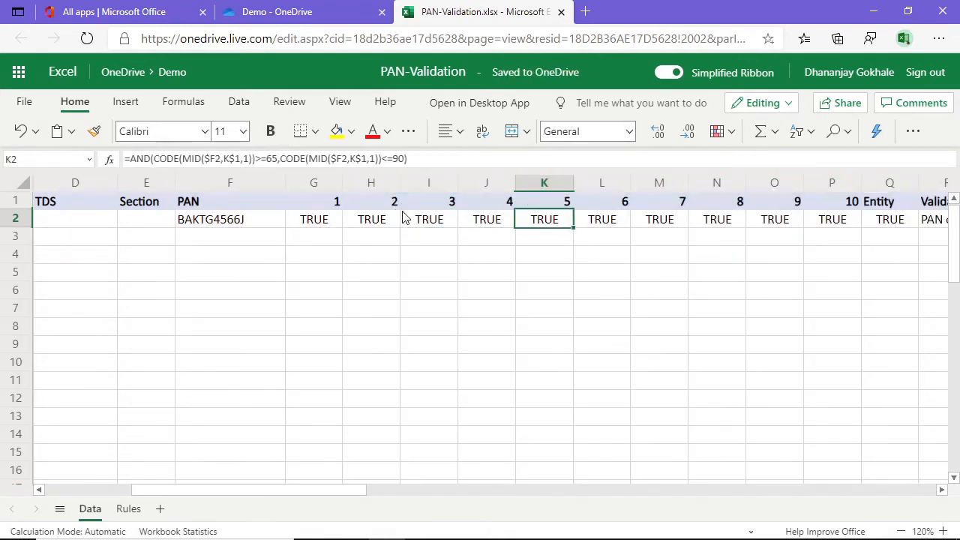
pyautogui.press('Left')
pyautogui.press('Left')
pyautogui.press('Left')
pyautogui.press('Right')
pyautogui.press('Right')
pyautogui.press('Right')
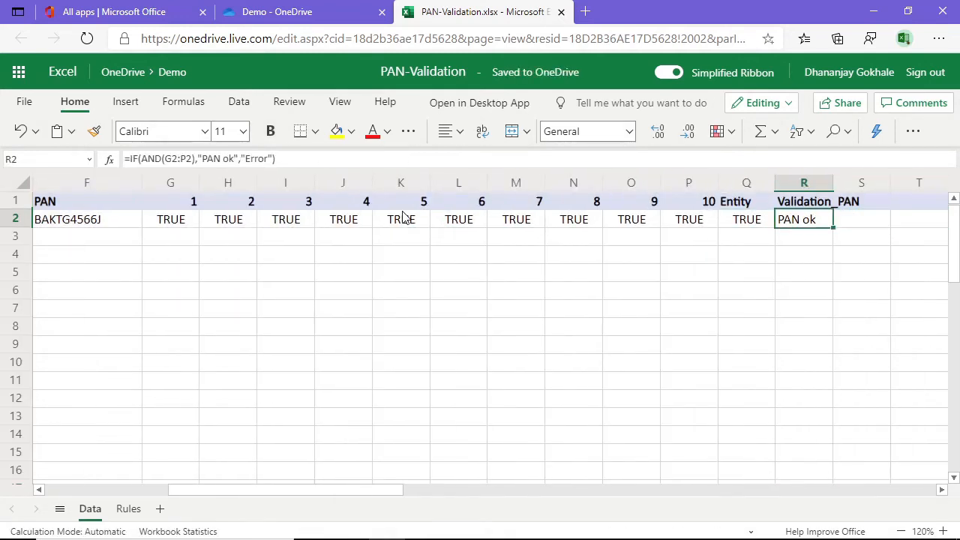
# - Extend the AND range in the R2 validation formula to G2:Q2 to include the Entity check
pyautogui.press('Left')
pyautogui.press('Left')
pyautogui.press('F2')
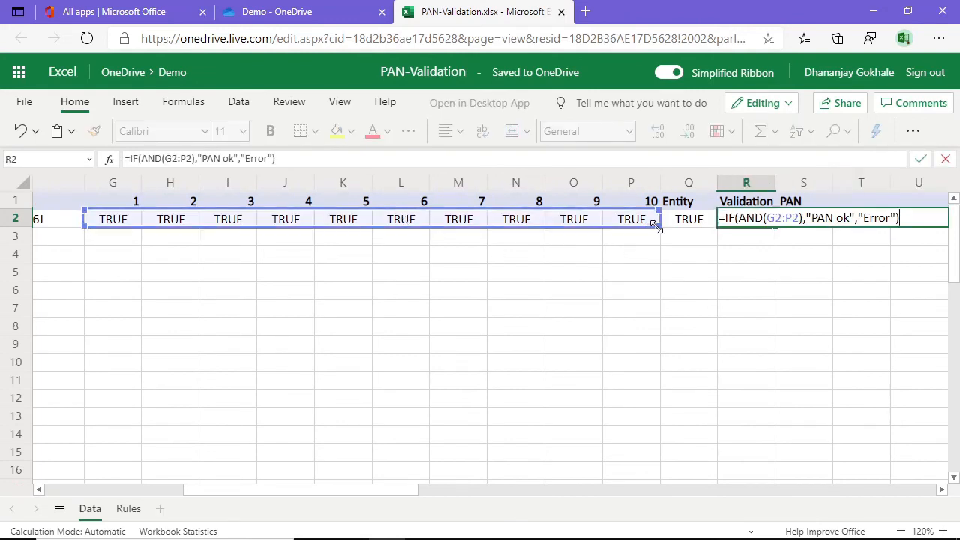
pyautogui.moveTo(654, 228); pyautogui.dragTo(683, 226)
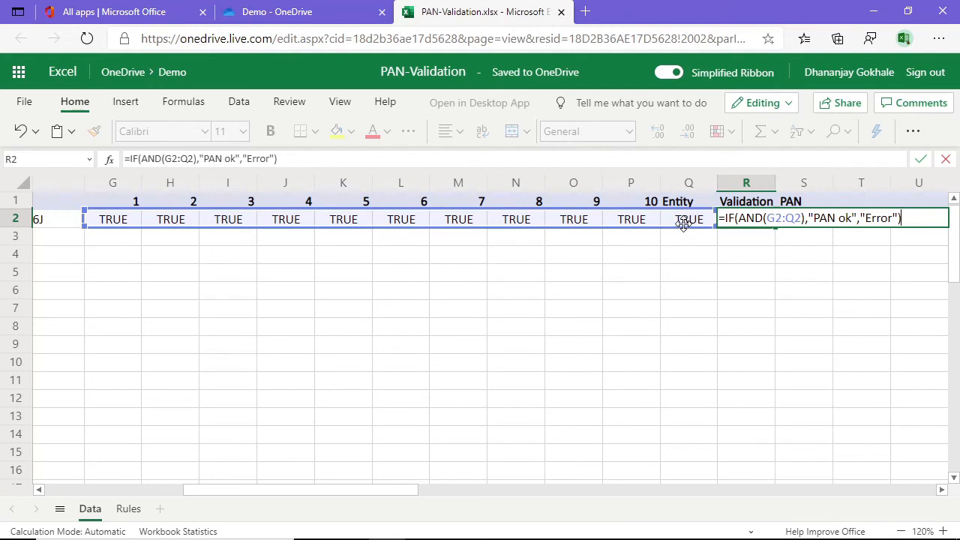
pyautogui.press('Return')
# - Replace the fourth character of the PAN in F2 with U to test an invalid entity code
pyautogui.click(685, 227)
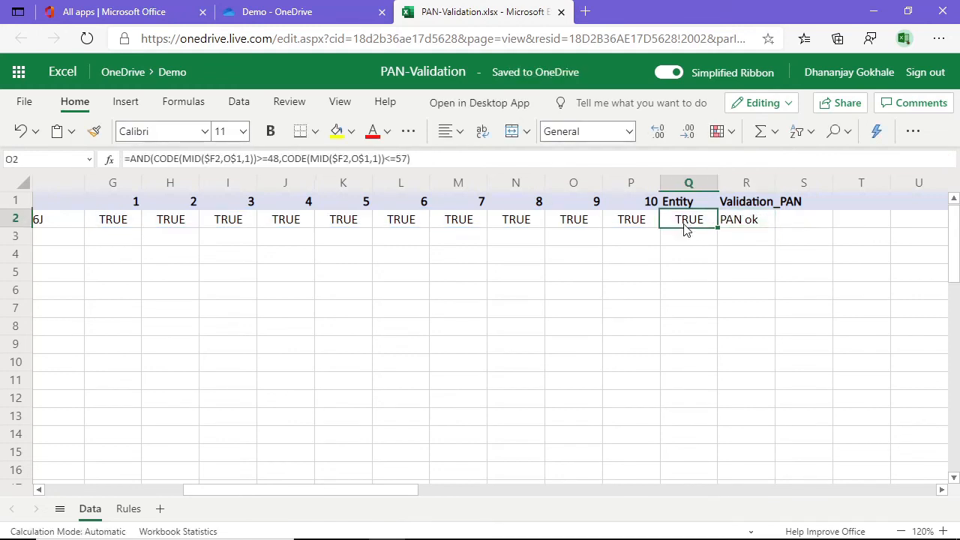
pyautogui.press('Left')
pyautogui.press('Left')
pyautogui.press('Left')
pyautogui.press('Left')
pyautogui.press('Left')
pyautogui.press('Left')
pyautogui.press('Left')
pyautogui.press('Left')
pyautogui.press('Left')
pyautogui.press('Left')
pyautogui.press('Left')
pyautogui.press('F2')
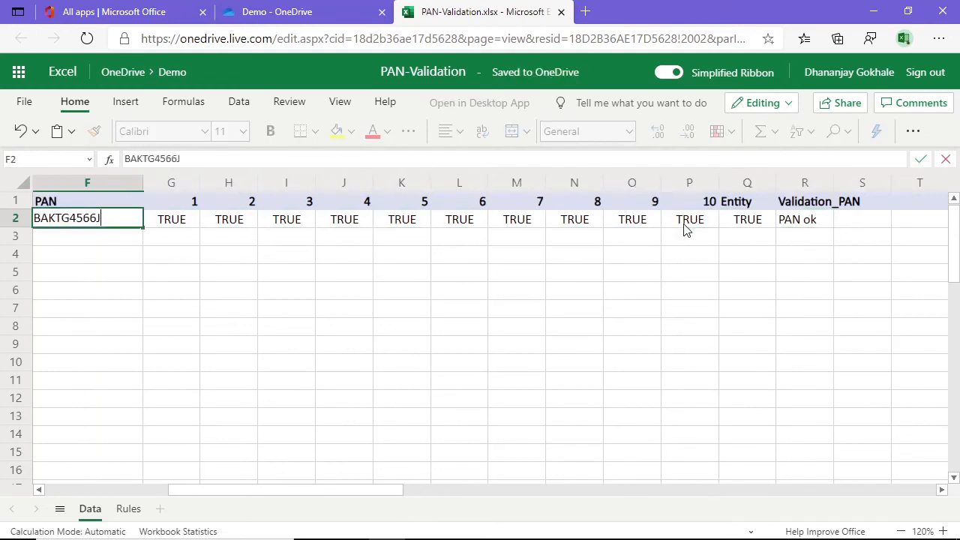
pyautogui.press('Home')
pyautogui.press('Right')
pyautogui.press('Right')
pyautogui.press('Right')
pyautogui.hotkey('shift', 'Right')
pyautogui.write('U')
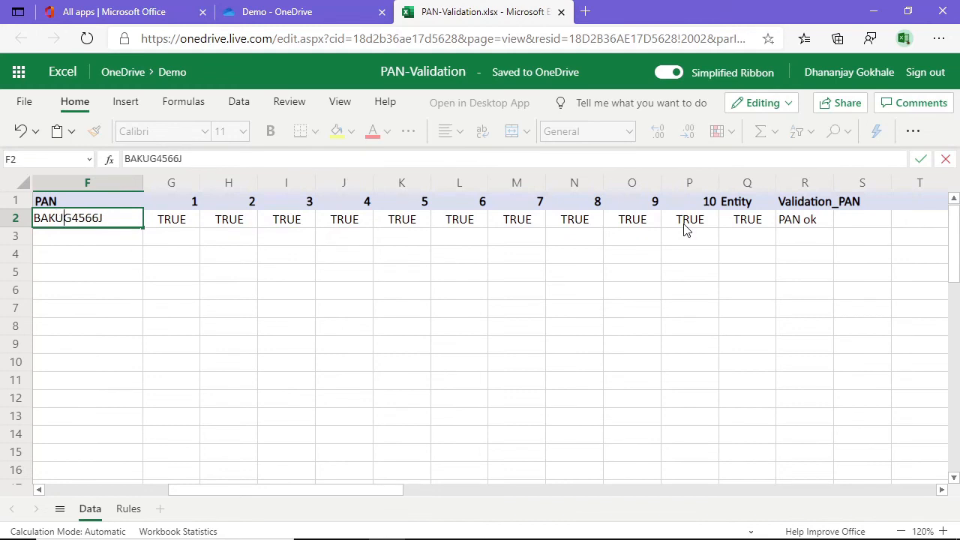
pyautogui.press('Return')
# - Compare the fourth-character letter check in J2 with the Entity check in Q2 and the overall Validation_PAN result in R2
pyautogui.press('Up')
pyautogui.press('Right')
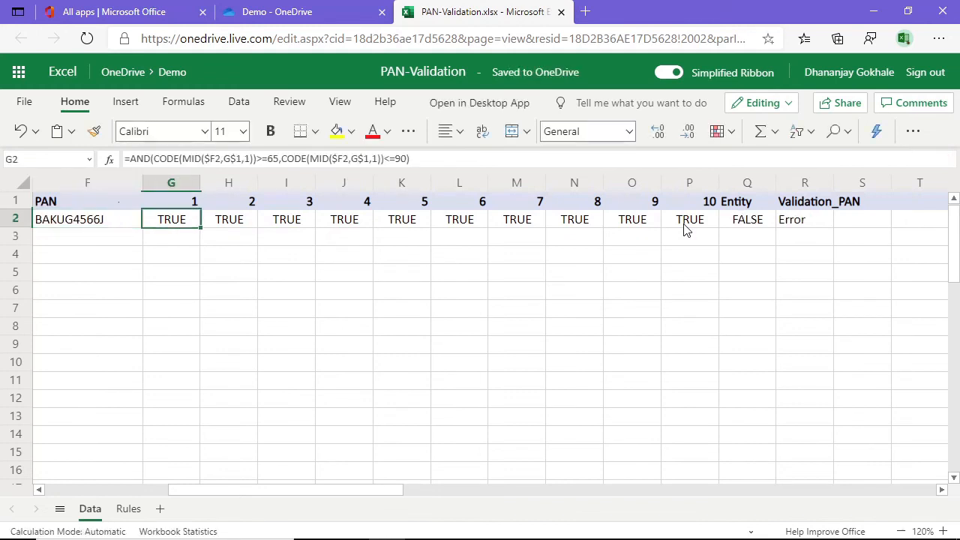
pyautogui.click(735, 223)
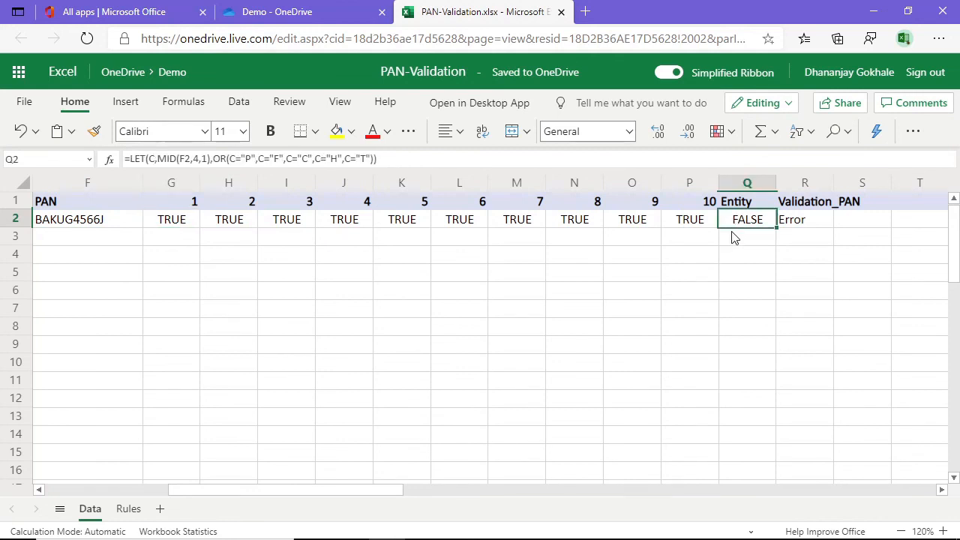
pyautogui.click(363, 225)
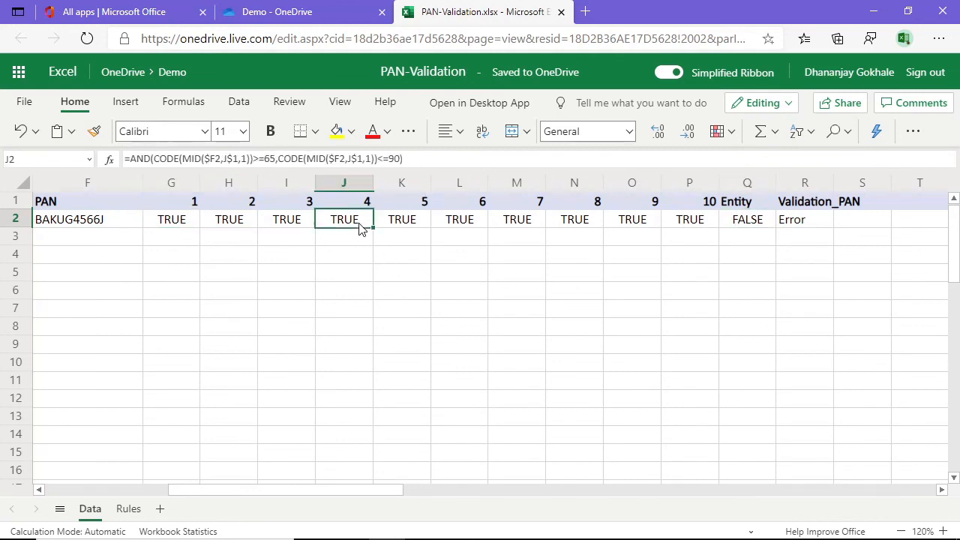
pyautogui.click(759, 226)
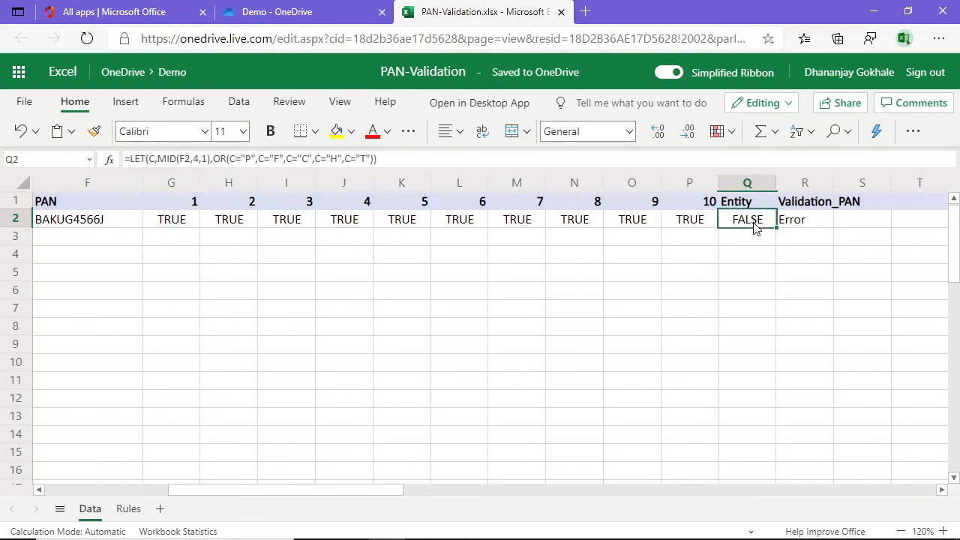
pyautogui.click(795, 223)
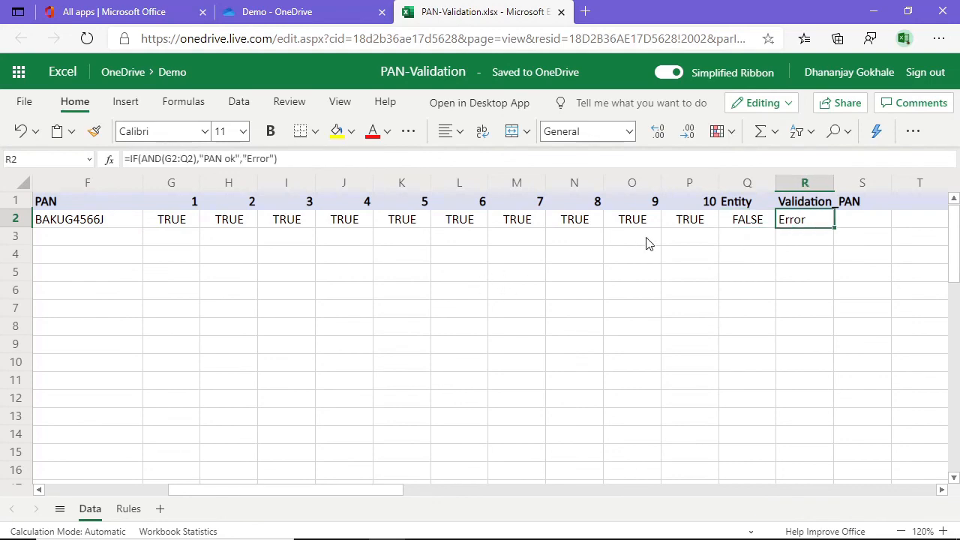